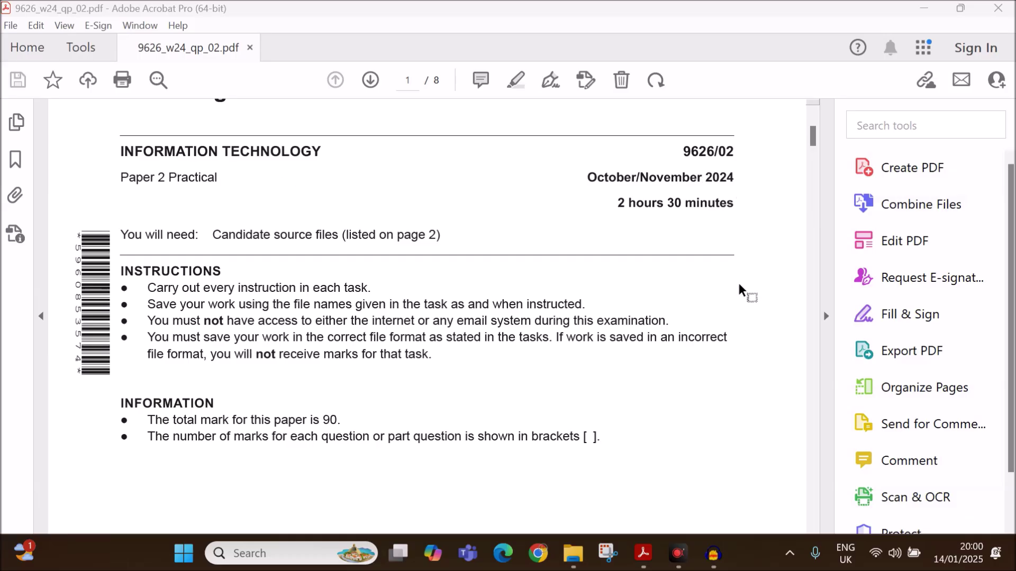
{"action": "scroll", "coordinate": [739, 285], "scroll_direction": "down", "scroll_amount": 5}
{"action": "scroll", "coordinate": [736, 317], "scroll_direction": "down", "scroll_amount": 5}
{"action": "scroll", "coordinate": [737, 319], "scroll_direction": "down", "scroll_amount": 5}
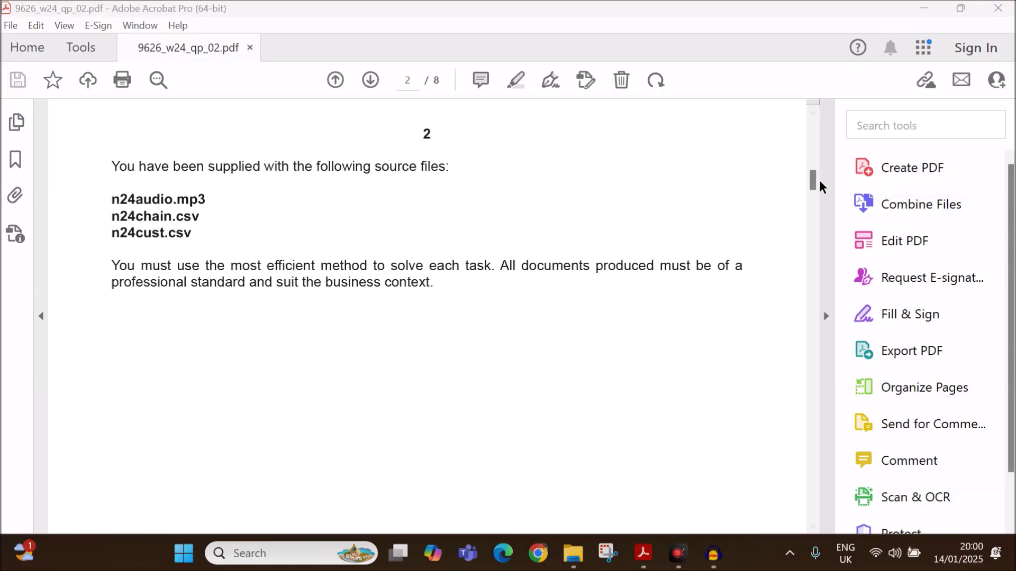
{"action": "left_click_drag", "start_coordinate": [814, 184], "coordinate": [807, 365]}
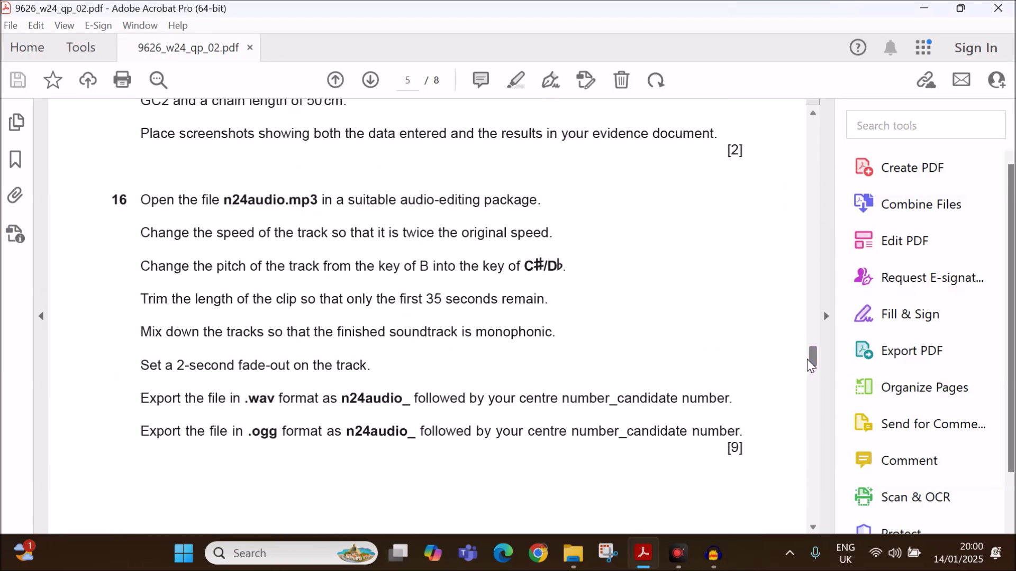
{"action": "scroll", "coordinate": [283, 265], "scroll_direction": "up", "scroll_amount": 2}
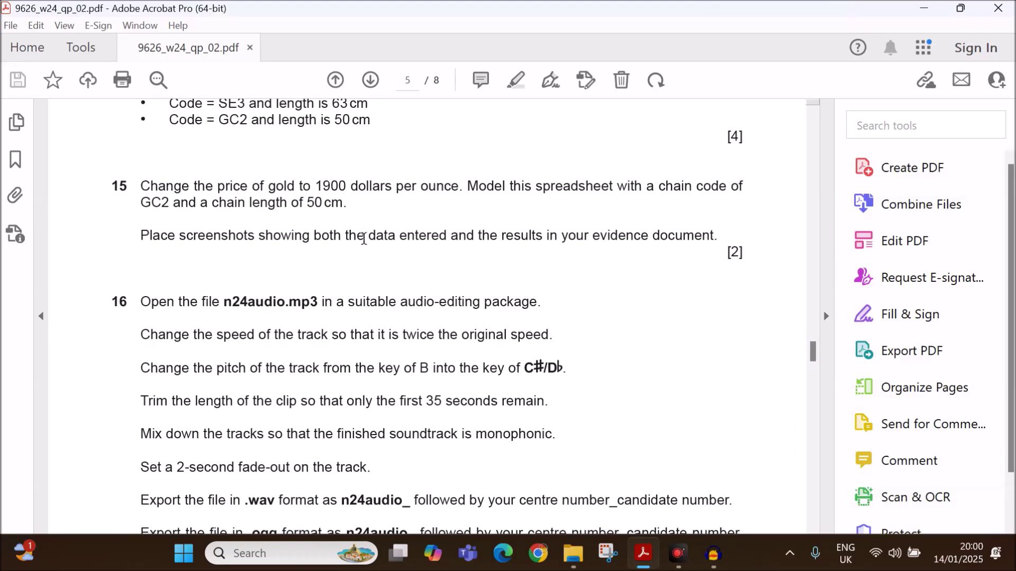
{"action": "scroll", "coordinate": [500, 356], "scroll_direction": "down", "scroll_amount": 1}
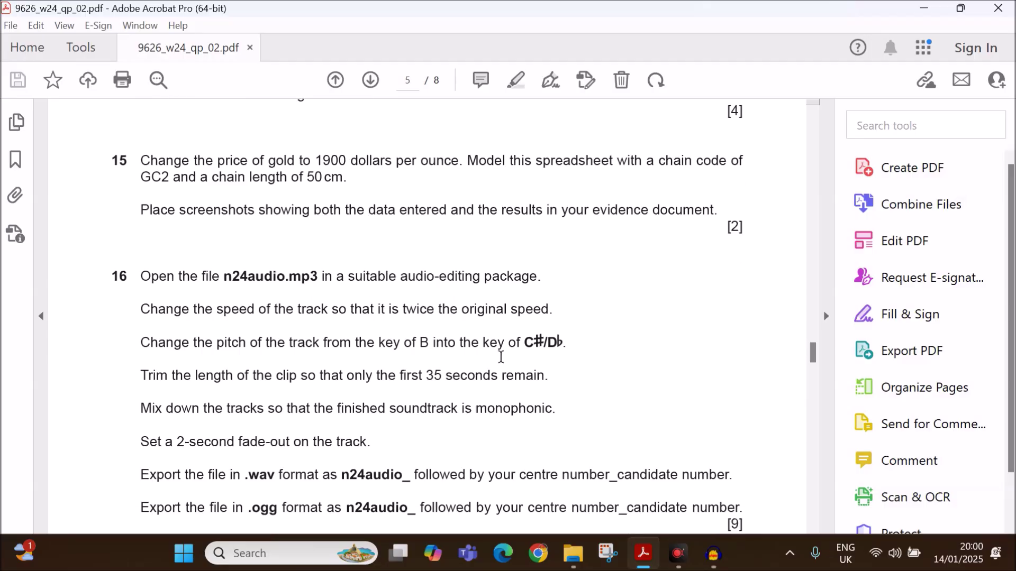
{"action": "scroll", "coordinate": [500, 357], "scroll_direction": "down", "scroll_amount": 2}
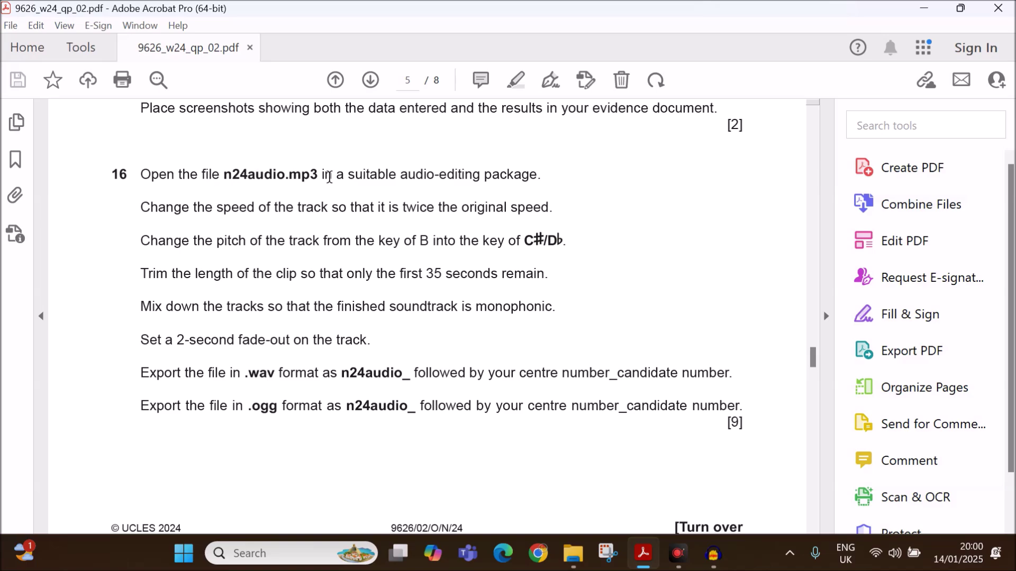
- Highlight 'audio-editing package' in question 16 and bring up Audacity
{"action": "left_click_drag", "start_coordinate": [400, 174], "coordinate": [541, 181]}
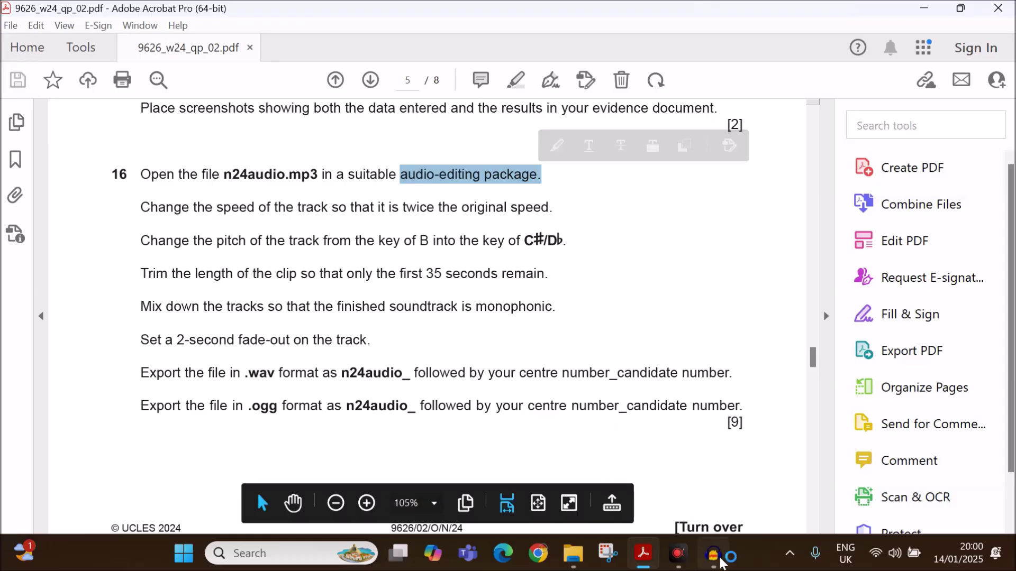
{"action": "left_click", "coordinate": [712, 556]}
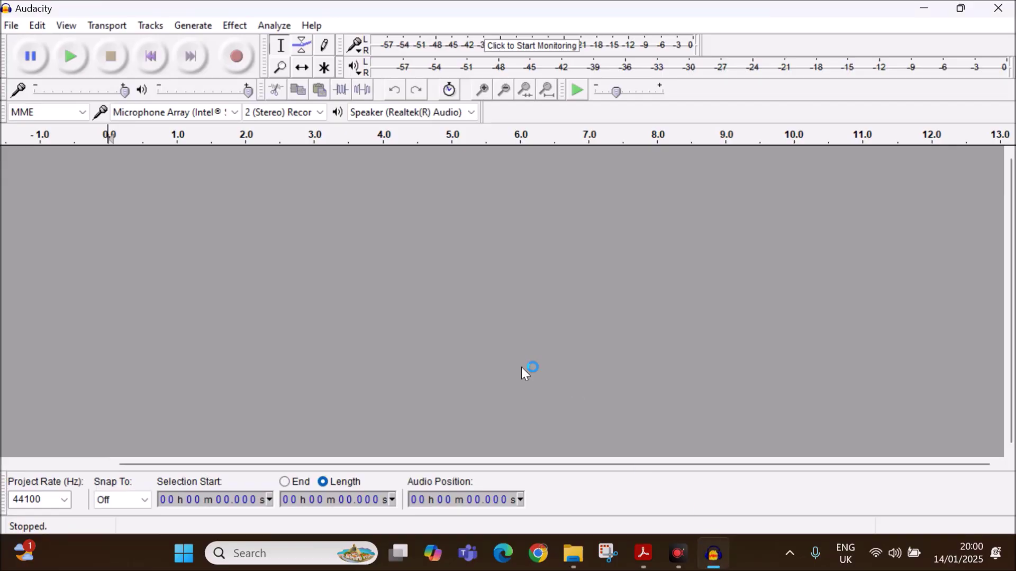
- Drag n24audio.mp3 from N24 P2 into Audacity, then highlight the double-speed instruction
{"action": "left_click", "coordinate": [573, 553]}
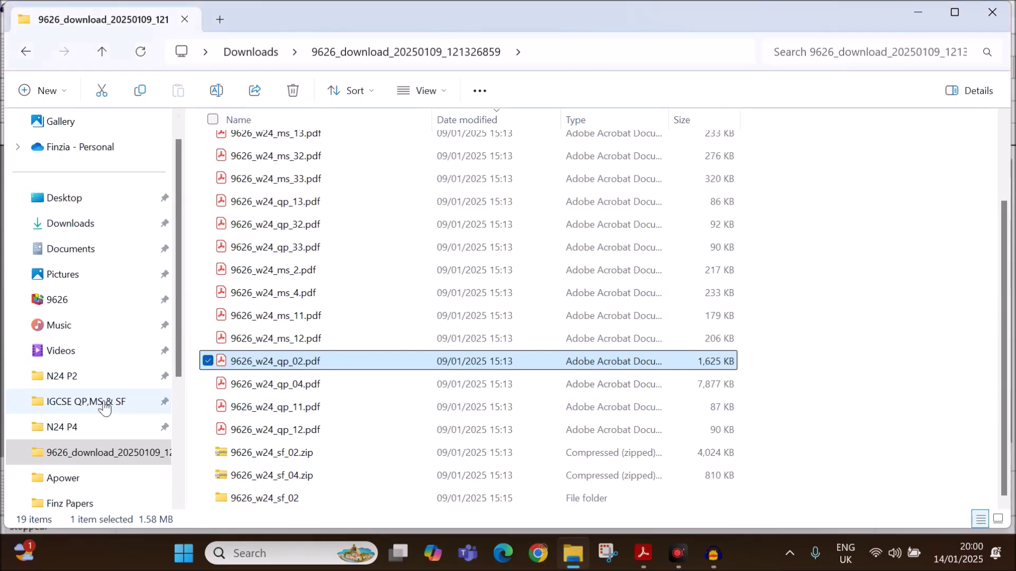
{"action": "left_click", "coordinate": [103, 376]}
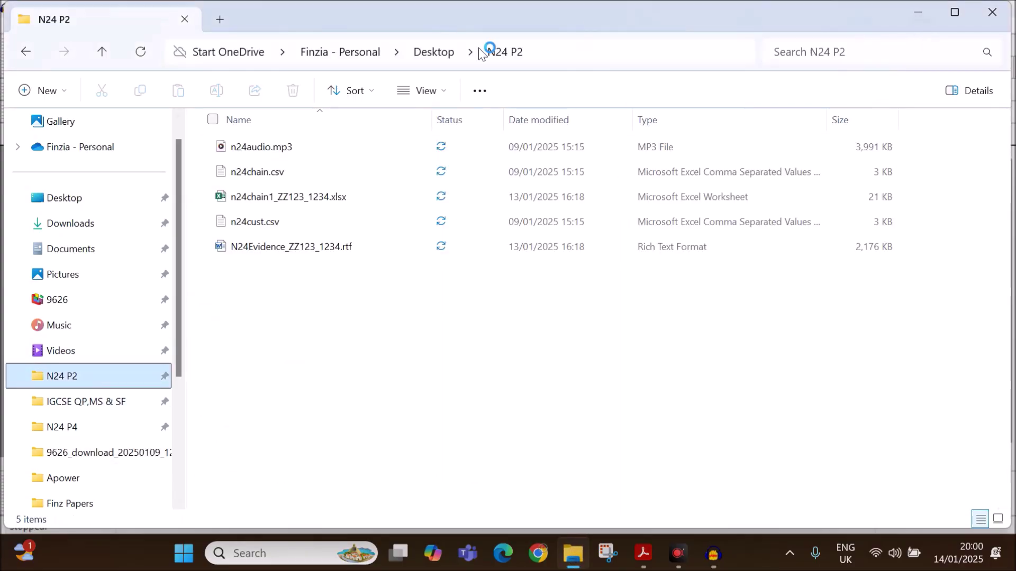
{"action": "left_click", "coordinate": [275, 151]}
{"action": "double_click", "coordinate": [256, 150]}
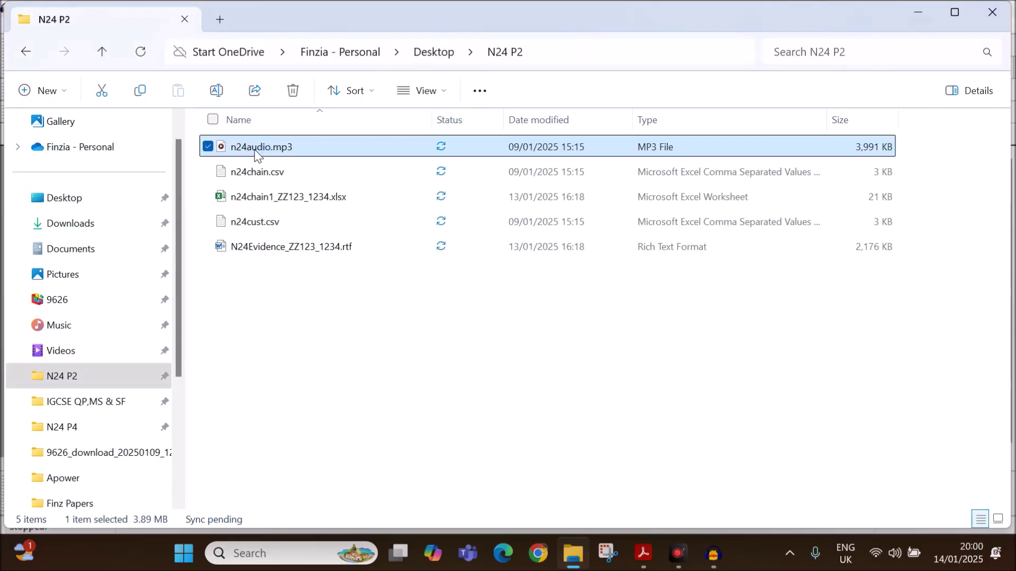
{"action": "left_click_drag", "start_coordinate": [256, 153], "coordinate": [713, 540]}
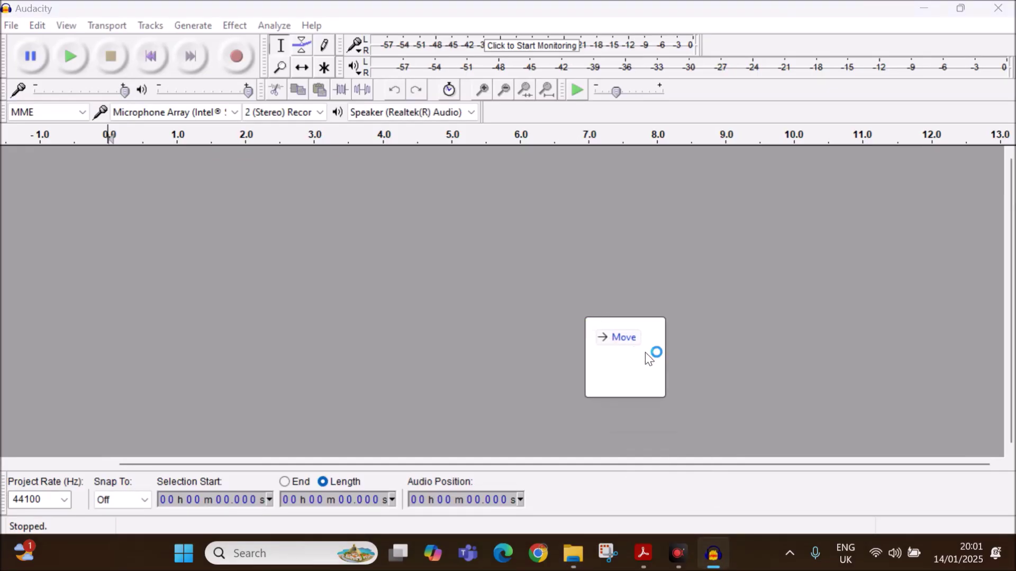
{"action": "left_click_drag", "start_coordinate": [713, 540], "coordinate": [645, 352]}
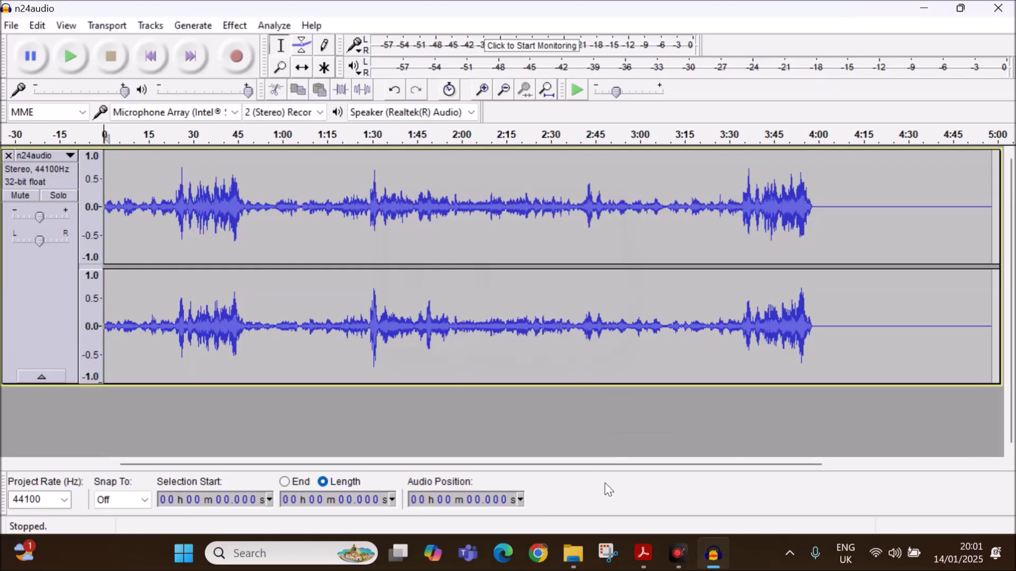
{"action": "left_click", "coordinate": [642, 553]}
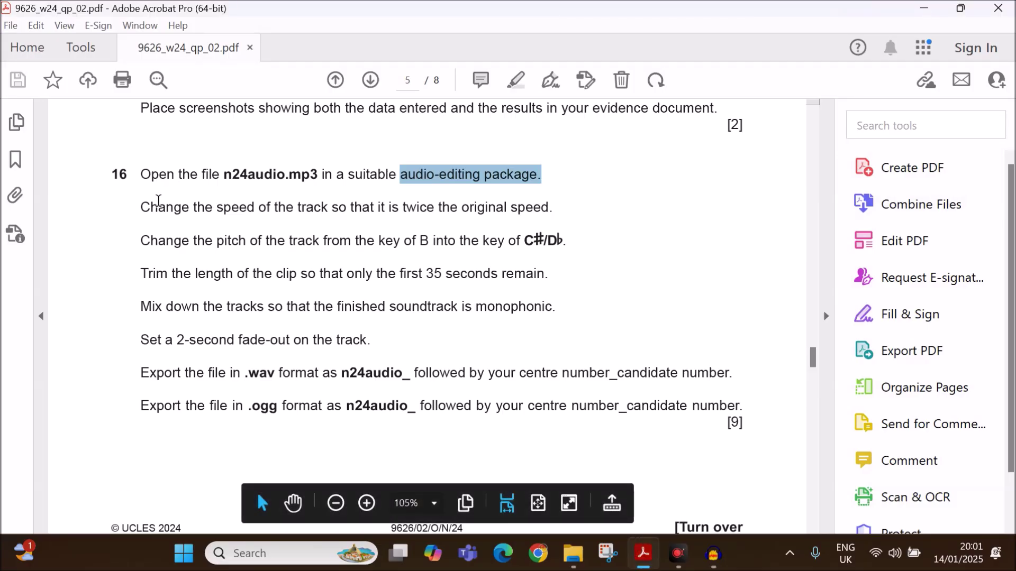
{"action": "left_click_drag", "start_coordinate": [142, 206], "coordinate": [552, 212]}
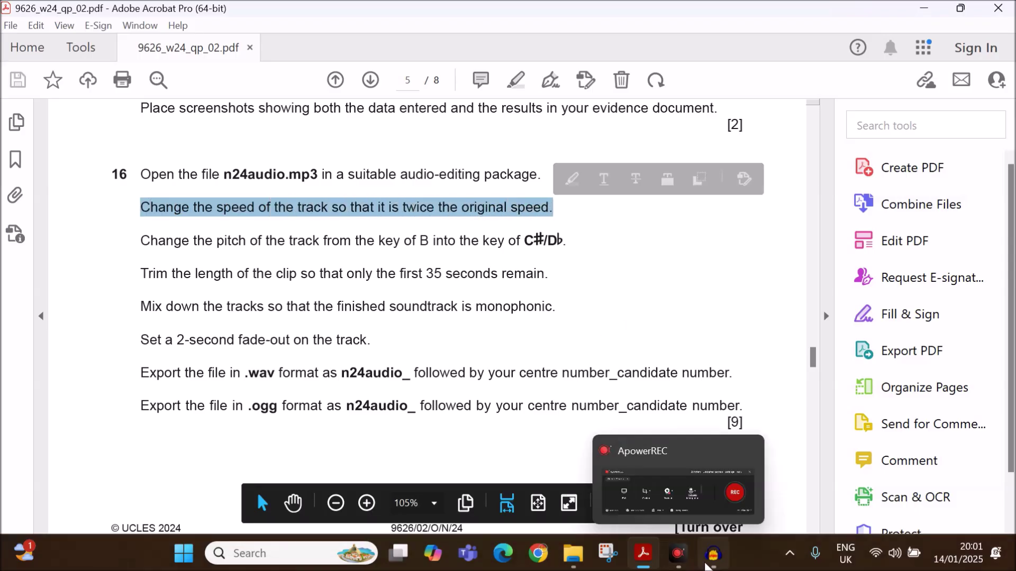
- Apply Change Speed with multiplier 2 to the whole track, shortening it to 2:29
{"action": "left_click", "coordinate": [712, 554]}
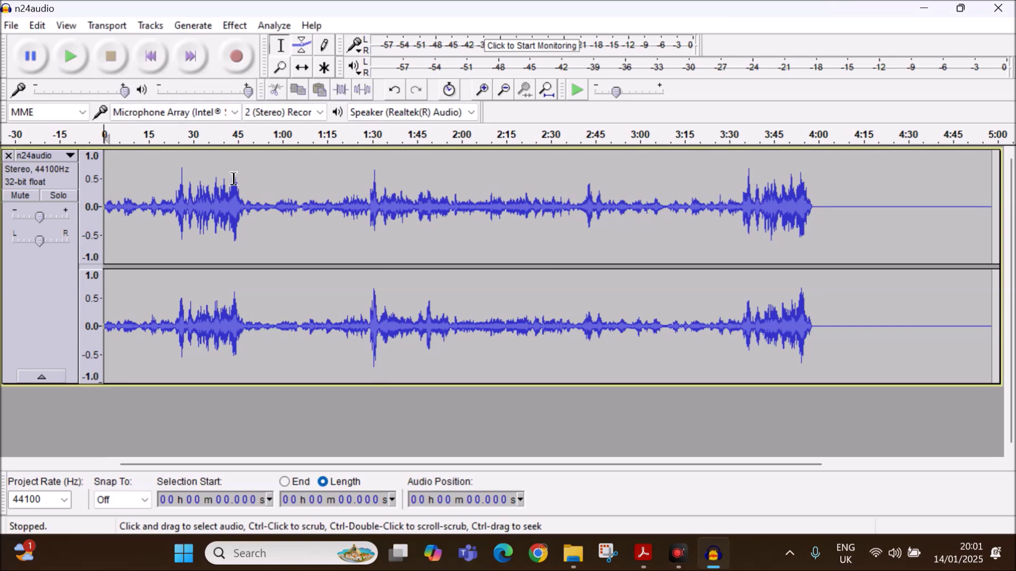
{"action": "key", "text": "ctrl+a"}
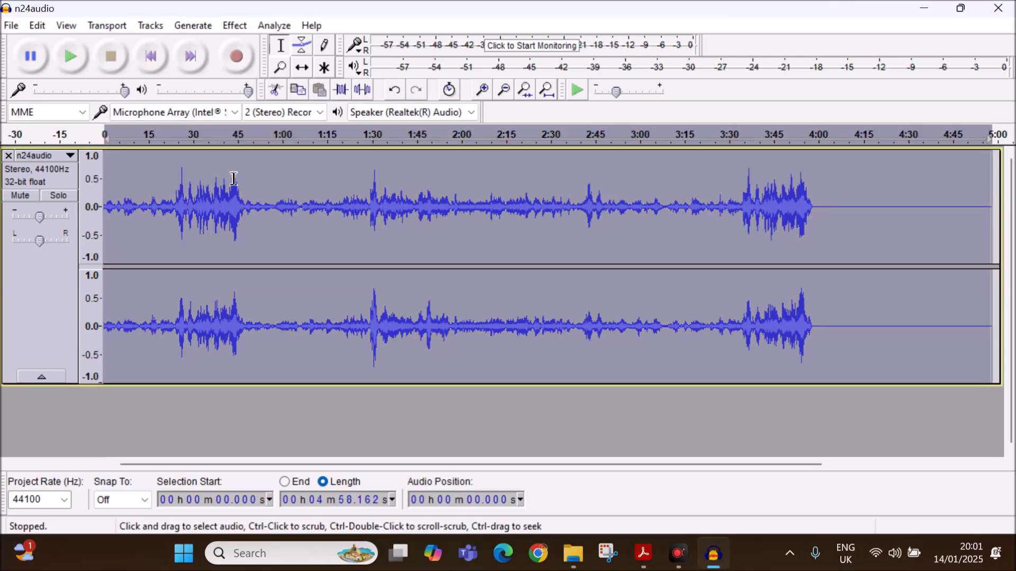
{"action": "left_click", "coordinate": [237, 25]}
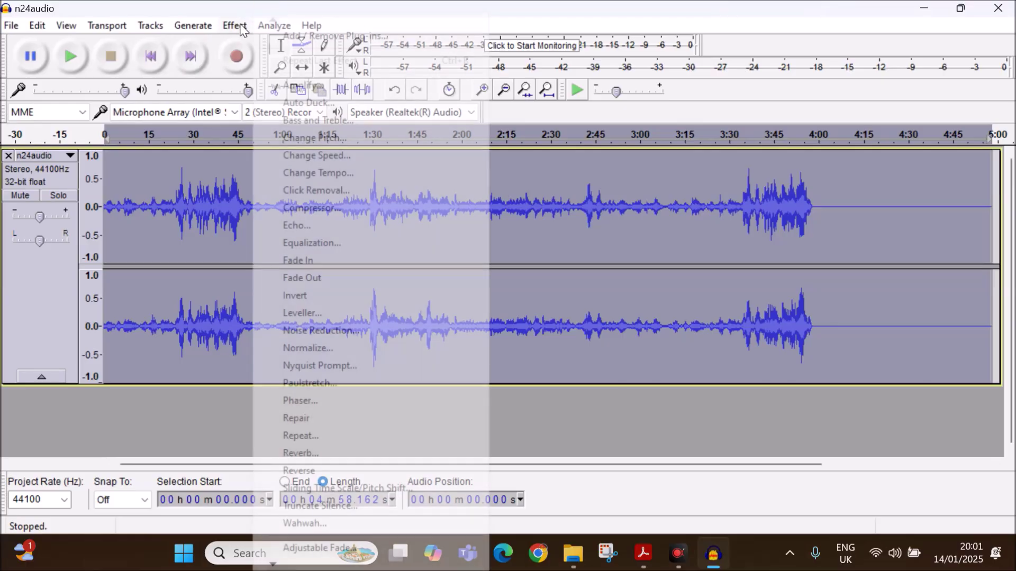
{"action": "left_click", "coordinate": [319, 155]}
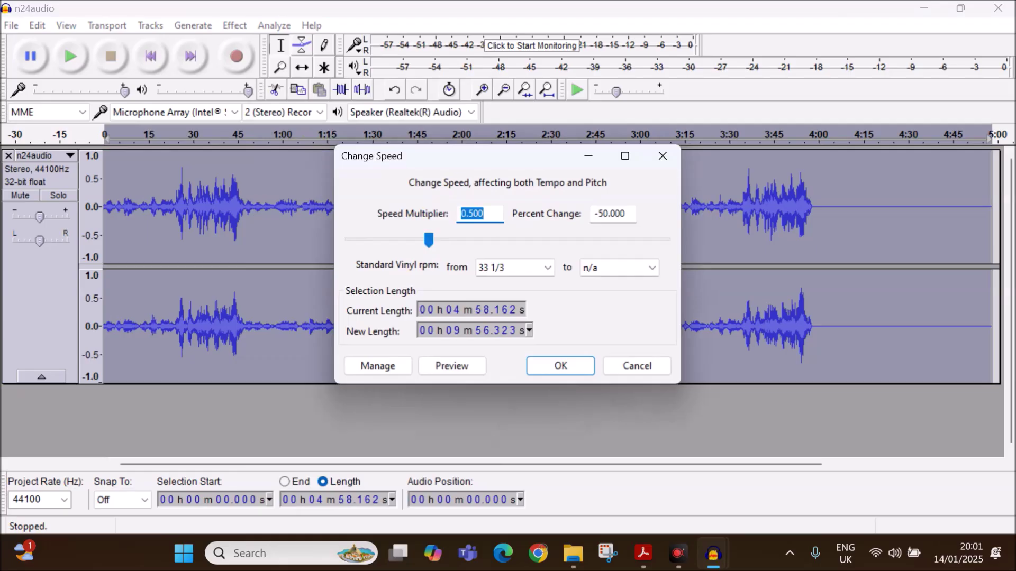
{"action": "type", "text": "2"}
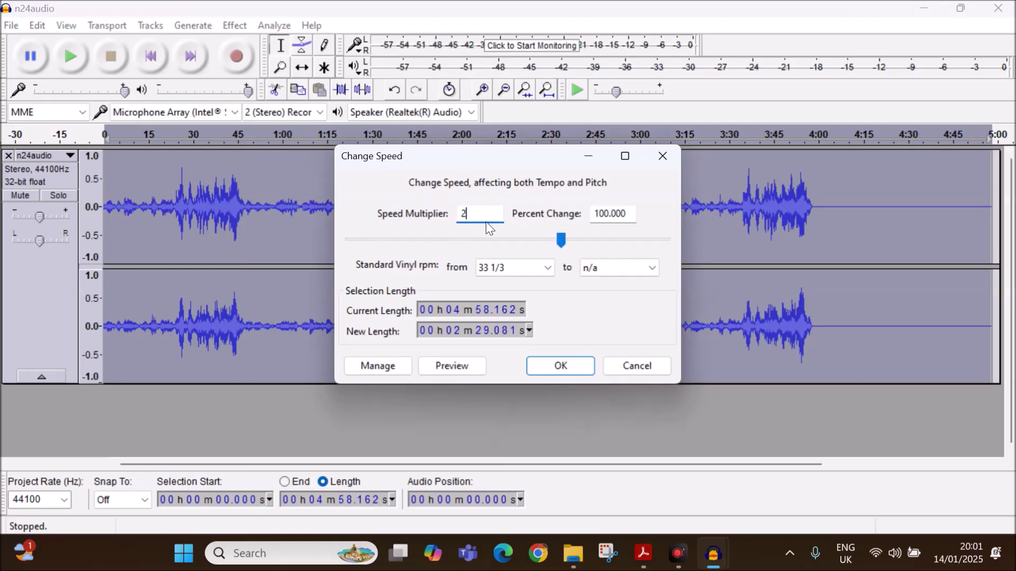
{"action": "left_click", "coordinate": [557, 366]}
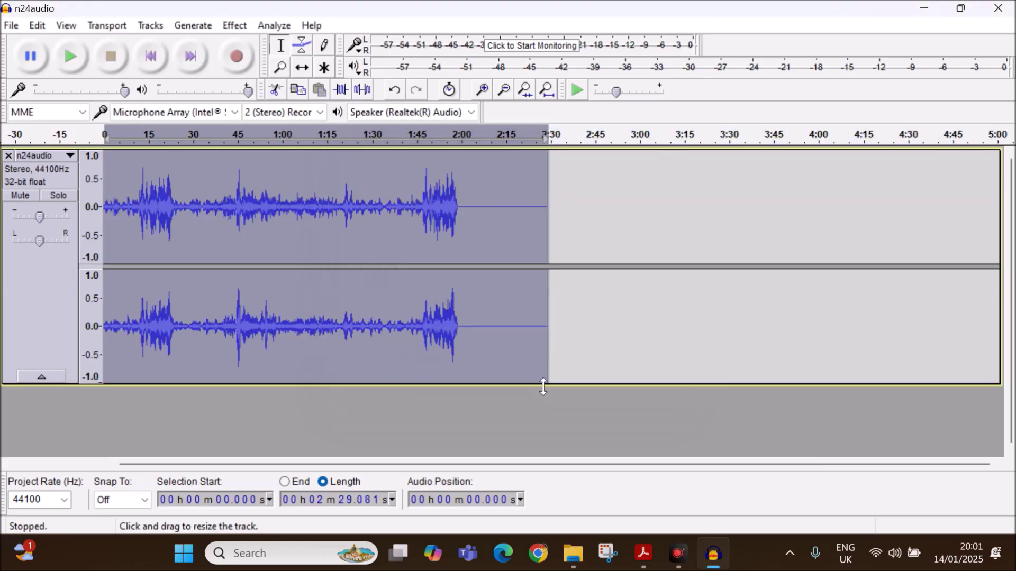
{"action": "left_click", "coordinate": [641, 555]}
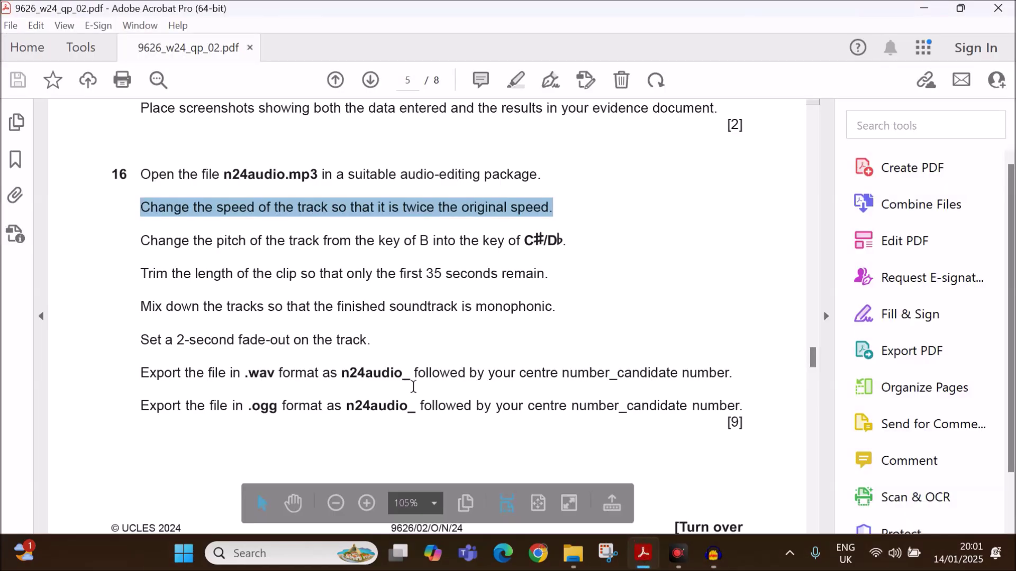
- Highlight the pitch-change instruction in the exam paper
{"action": "left_click_drag", "start_coordinate": [145, 241], "coordinate": [415, 241]}
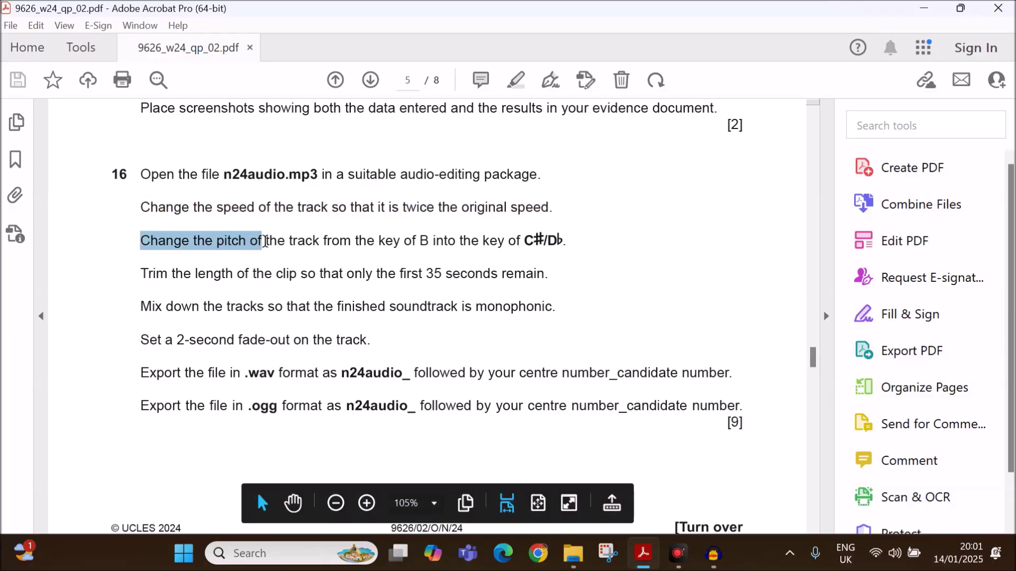
{"action": "left_click_drag", "start_coordinate": [415, 241], "coordinate": [520, 242]}
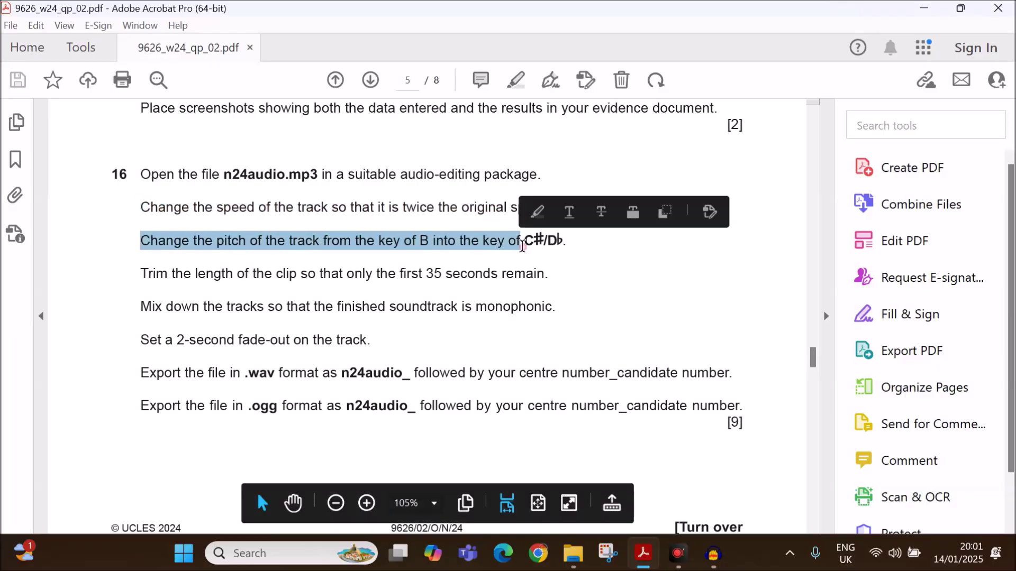
{"action": "left_click", "coordinate": [711, 553]}
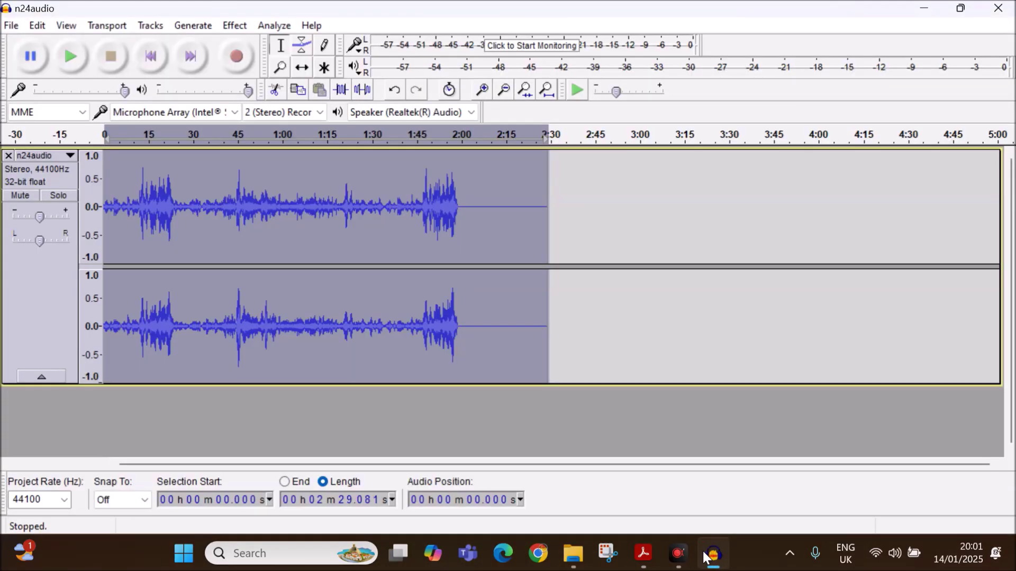
- Change the track's pitch from B to C#/Db, then highlight the trimming instruction
{"action": "left_click", "coordinate": [241, 27]}
{"action": "left_click", "coordinate": [306, 138]}
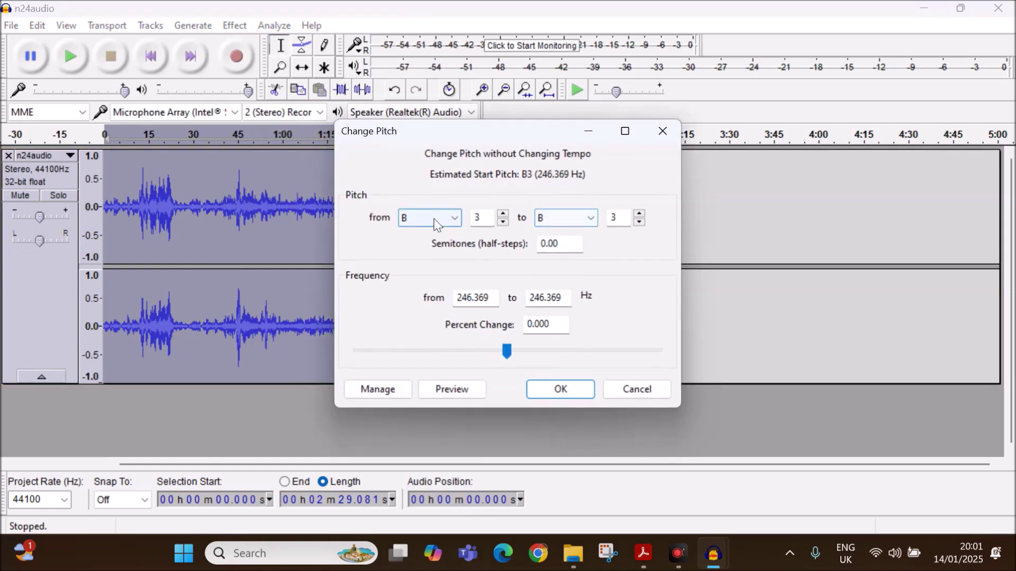
{"action": "left_click", "coordinate": [590, 220]}
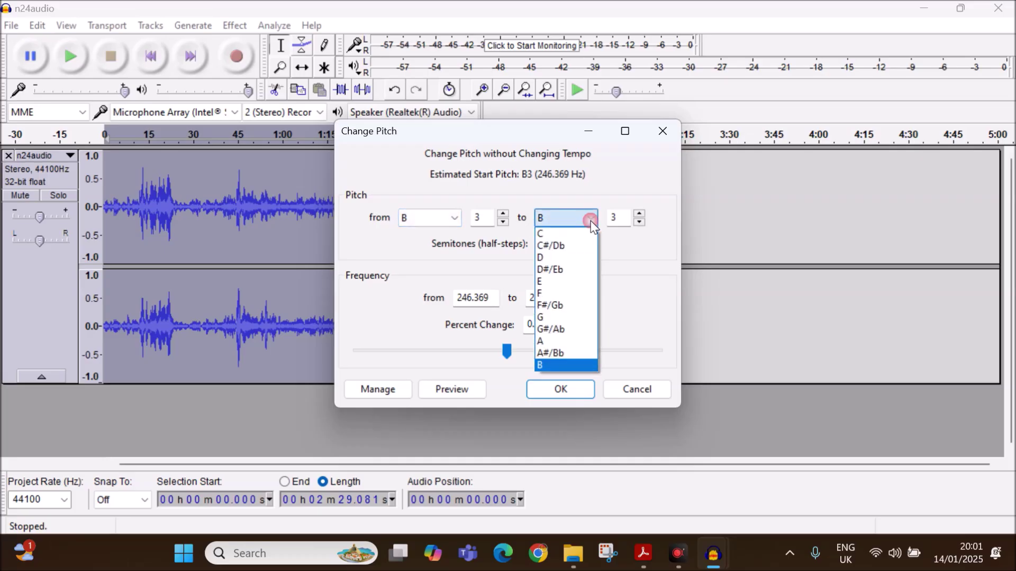
{"action": "left_click", "coordinate": [561, 246]}
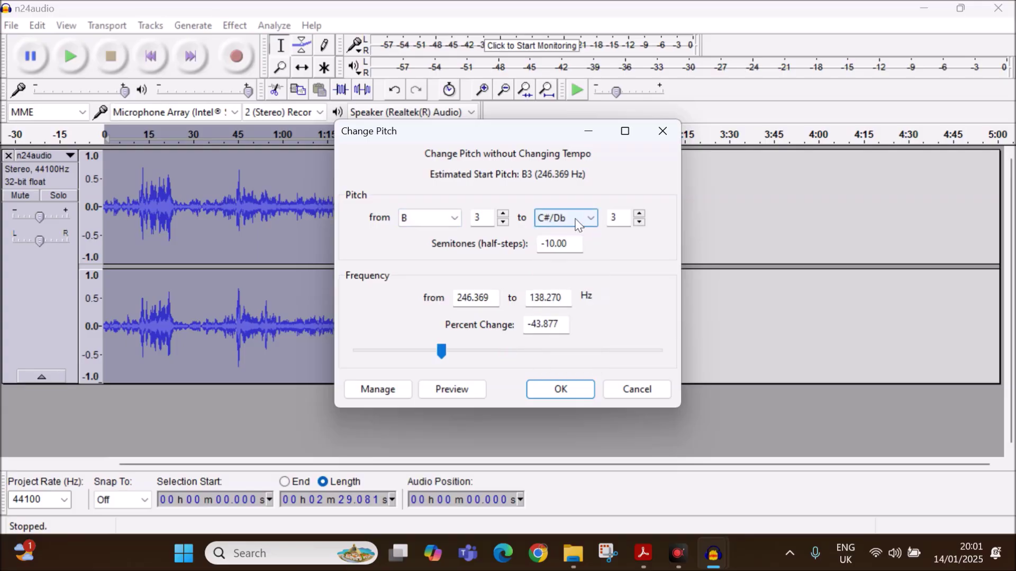
{"action": "left_click", "coordinate": [561, 389]}
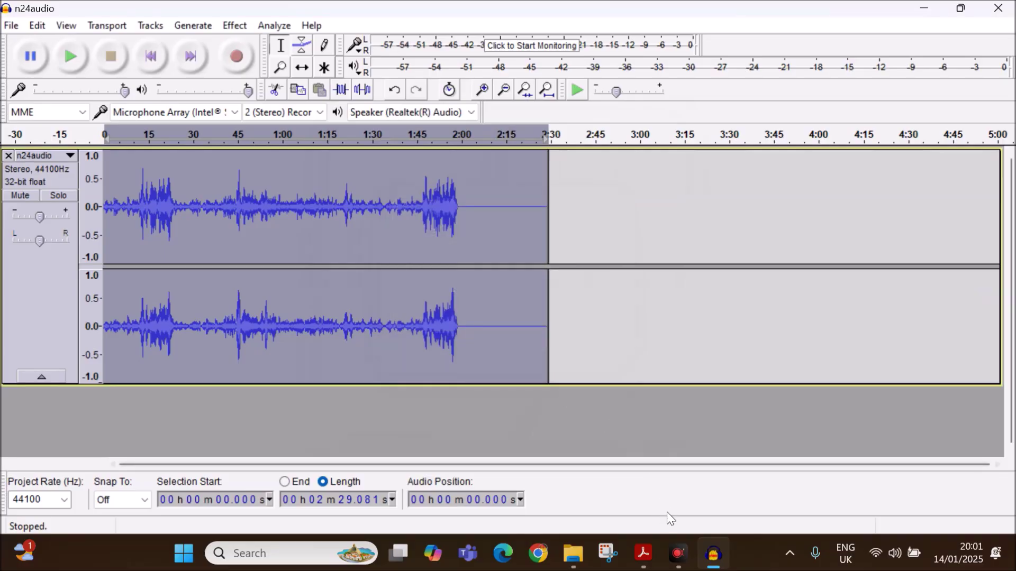
{"action": "left_click", "coordinate": [643, 553]}
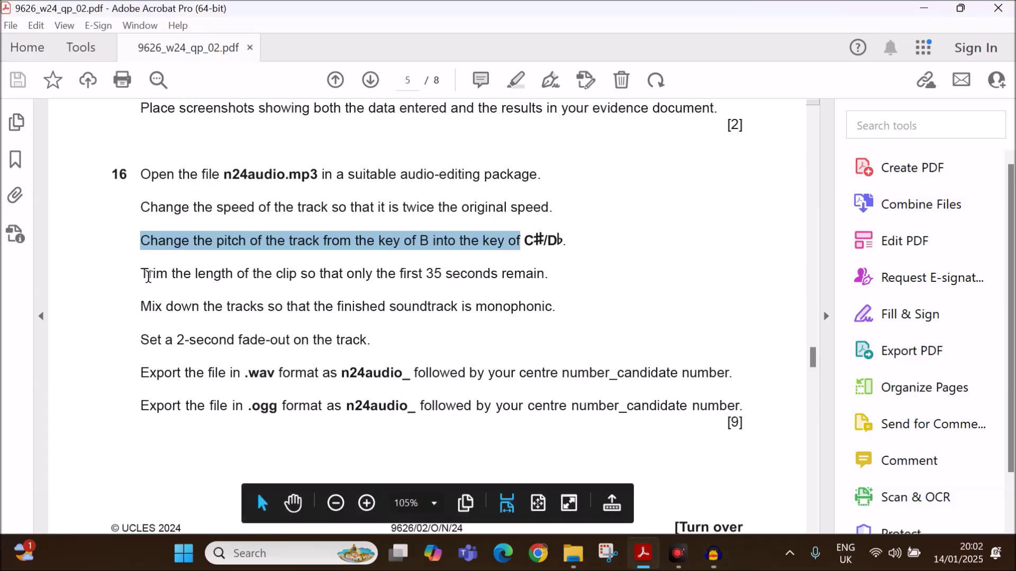
{"action": "left_click_drag", "start_coordinate": [148, 277], "coordinate": [548, 278]}
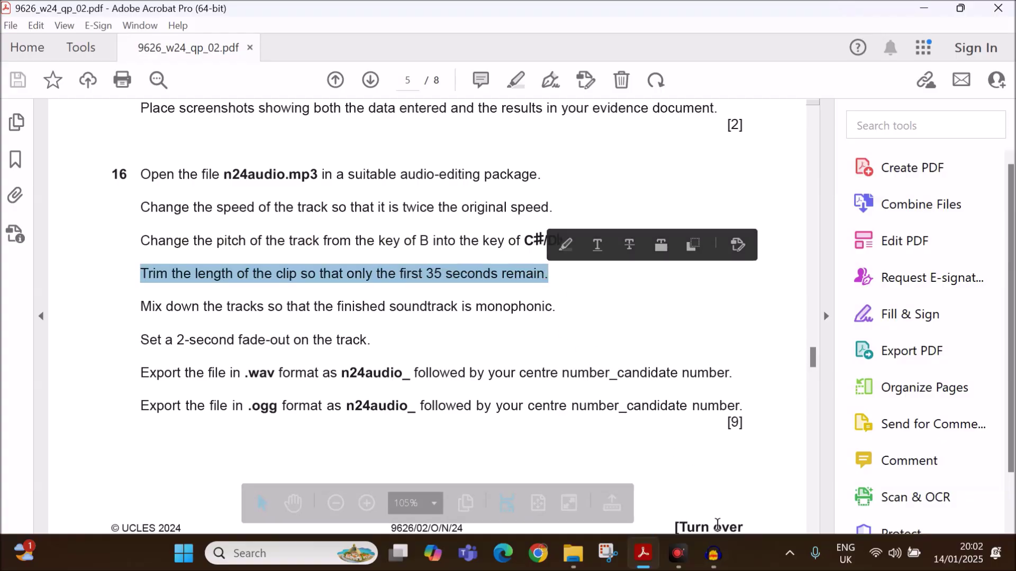
- Zoom into the timeline and place the cursor at the 35-second mark
{"action": "left_click", "coordinate": [714, 553]}
{"action": "left_click", "coordinate": [579, 430]}
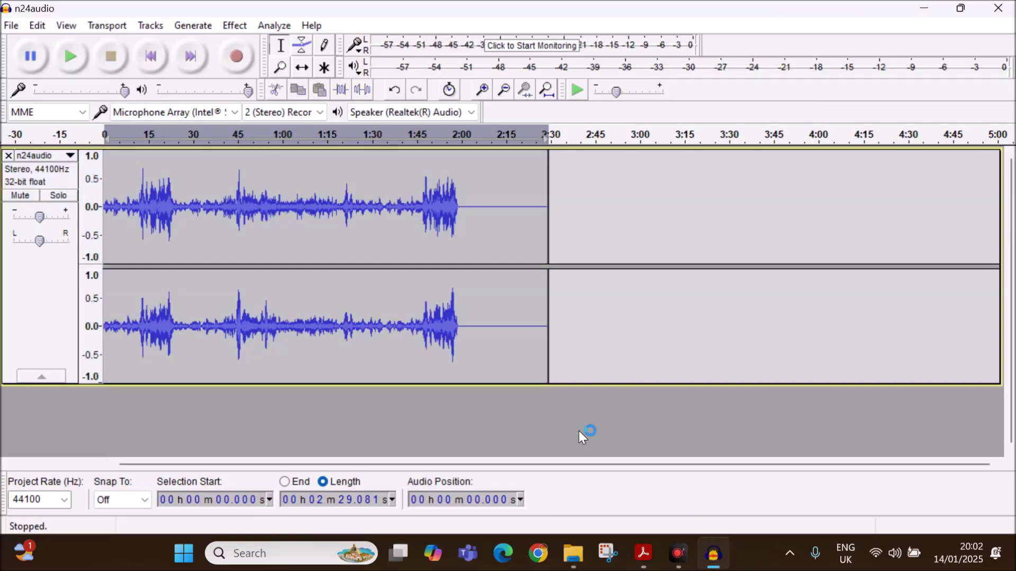
{"action": "left_click", "coordinate": [485, 89]}
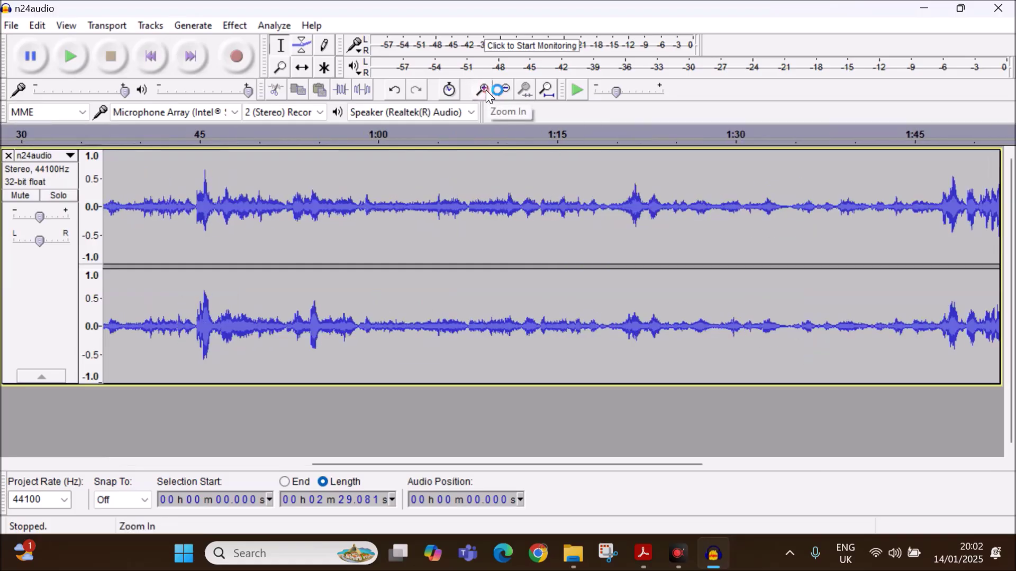
{"action": "left_click", "coordinate": [486, 90]}
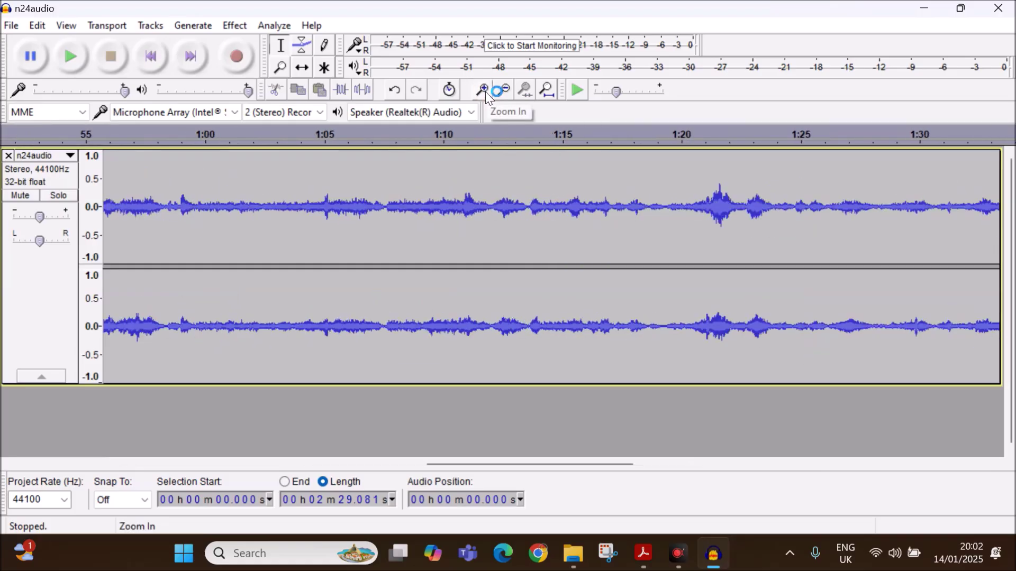
{"action": "left_click_drag", "start_coordinate": [468, 462], "coordinate": [166, 448]}
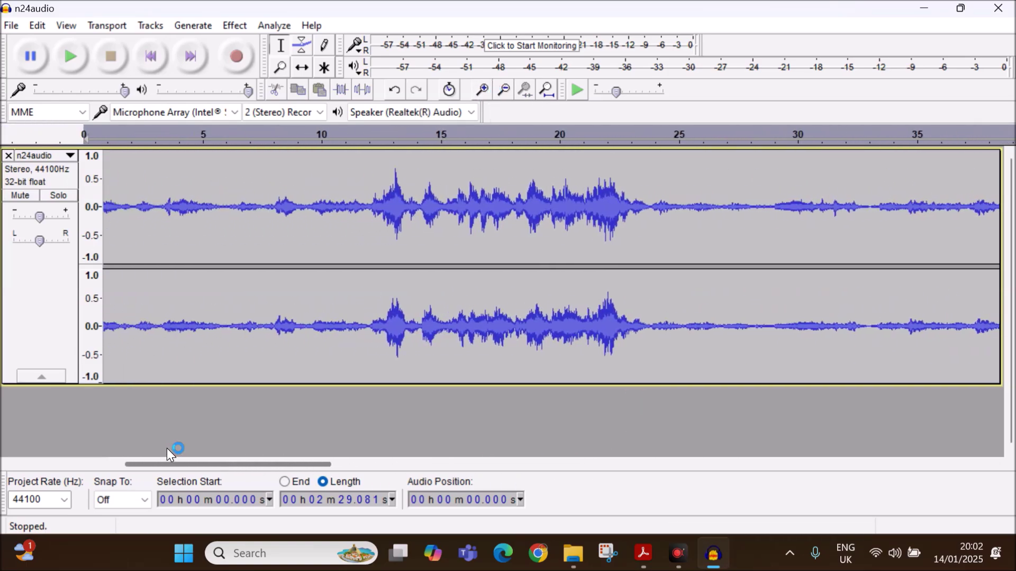
{"action": "left_click", "coordinate": [918, 157]}
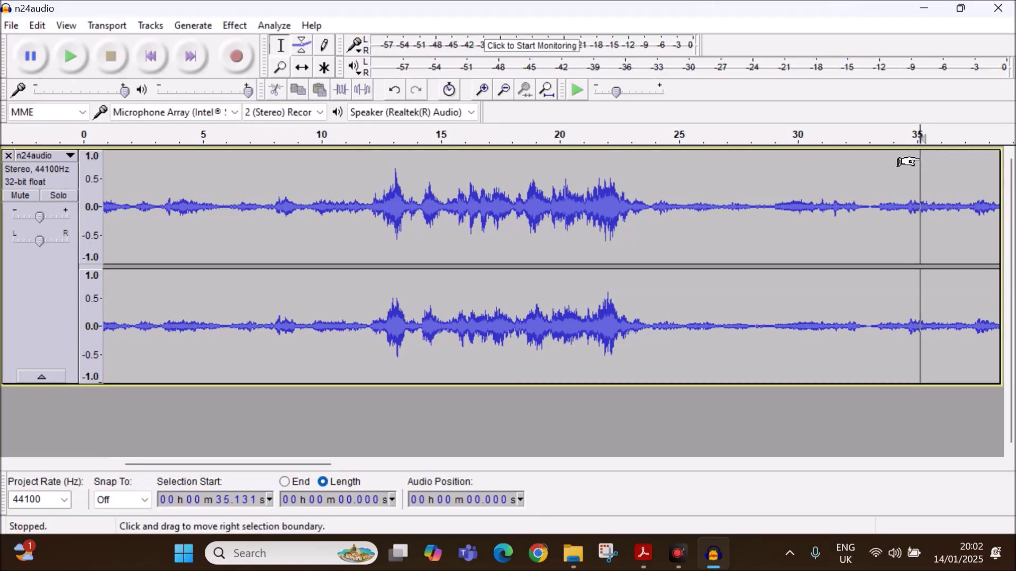
{"action": "key", "text": "Left"}
{"action": "key", "text": "Left"}
{"action": "key", "text": "Left"}
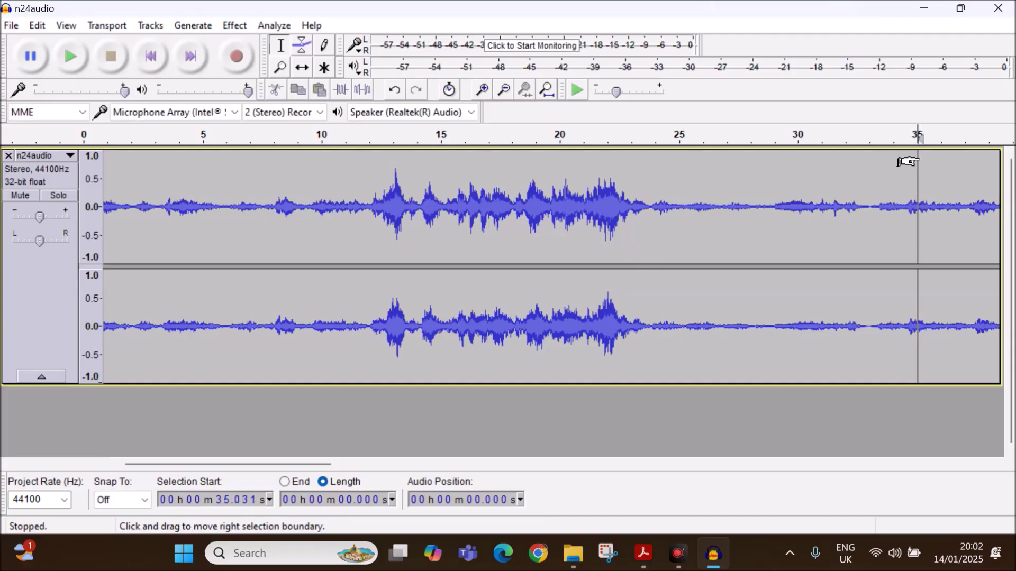
{"action": "key", "text": "Left"}
{"action": "key", "text": "Right"}
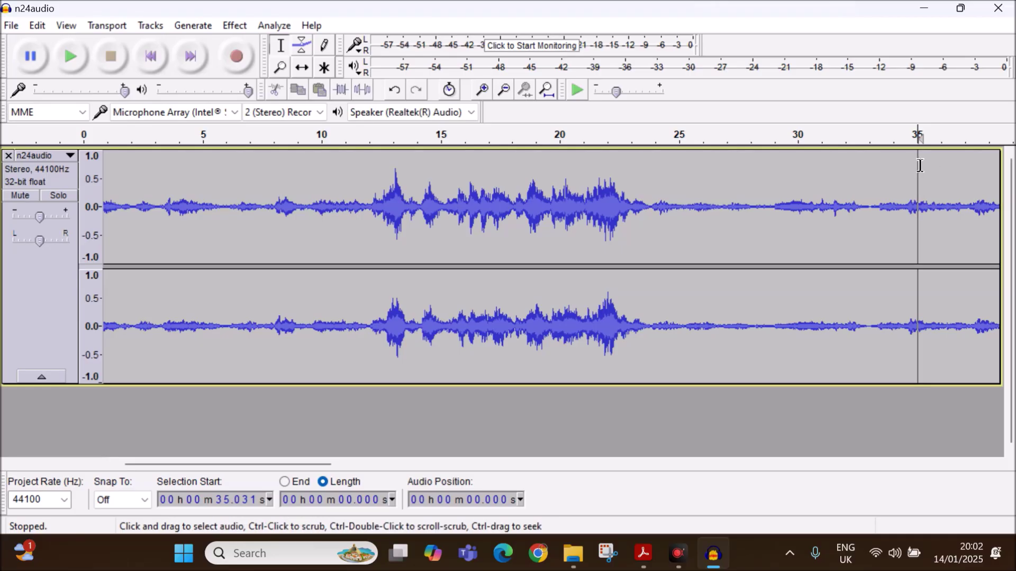
- Trim the track to 0–35 s and delete the leftover sliver after 35 s
{"action": "left_click_drag", "start_coordinate": [918, 166], "coordinate": [101, 397]}
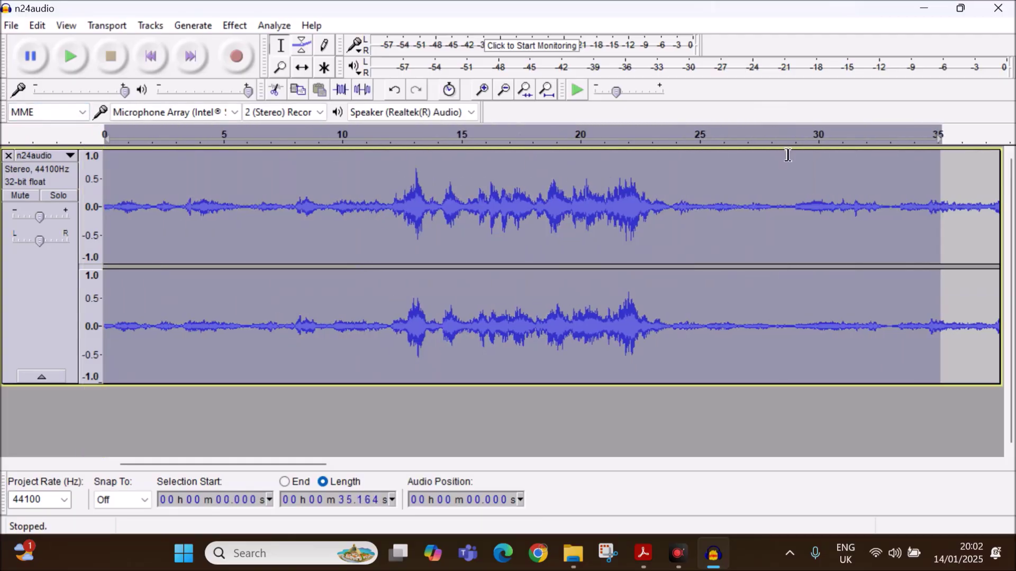
{"action": "left_click", "coordinate": [340, 90]}
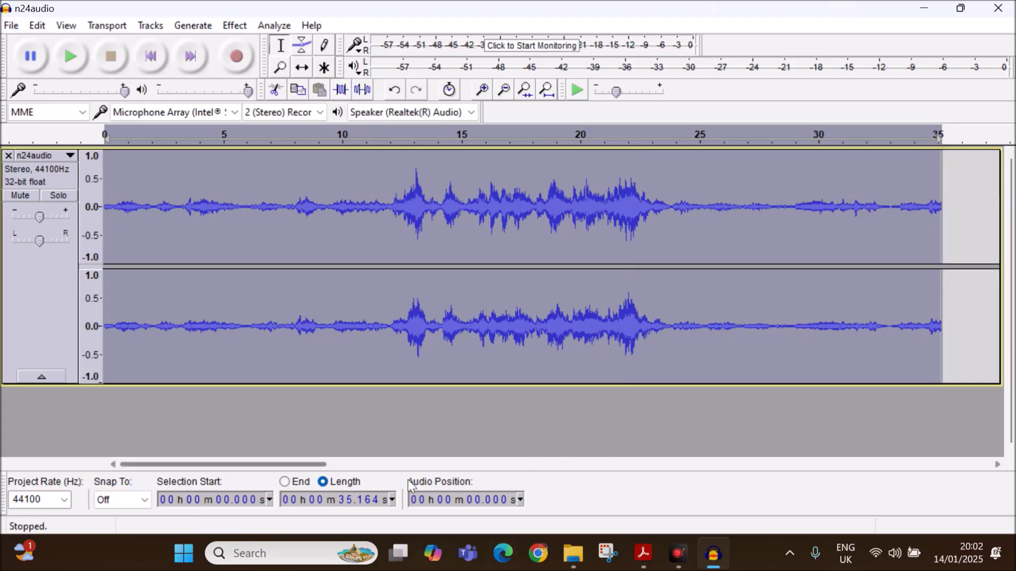
{"action": "left_click", "coordinate": [951, 418]}
{"action": "left_click", "coordinate": [937, 191]}
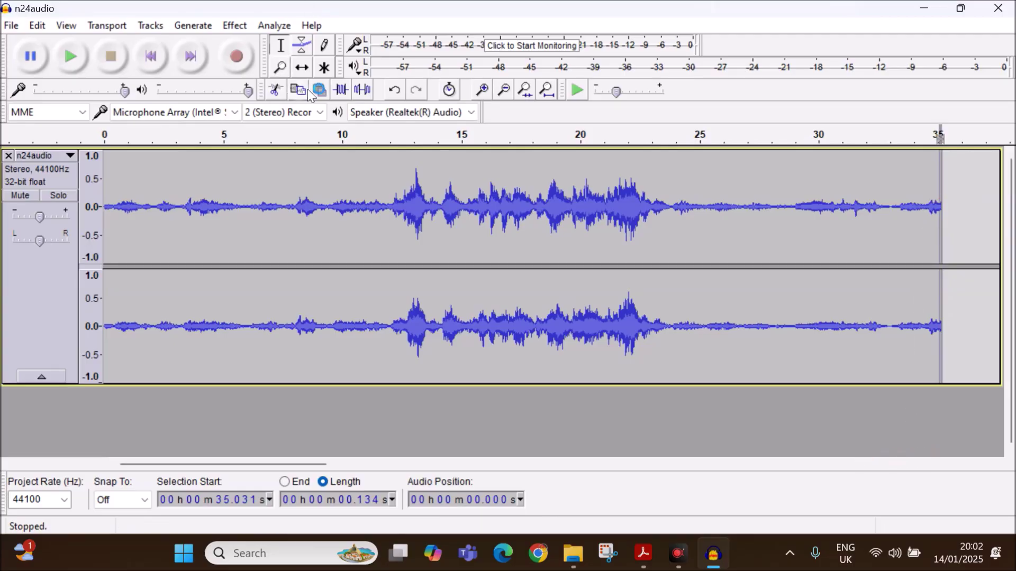
{"action": "left_click", "coordinate": [275, 89]}
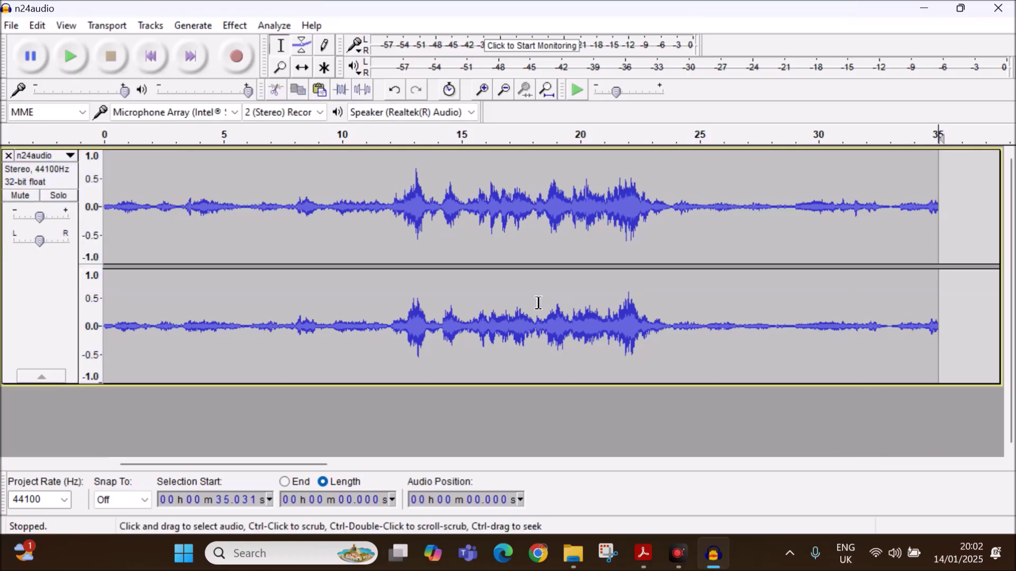
- Check the next instruction, then select the whole 35-second clip
{"action": "left_click", "coordinate": [643, 554]}
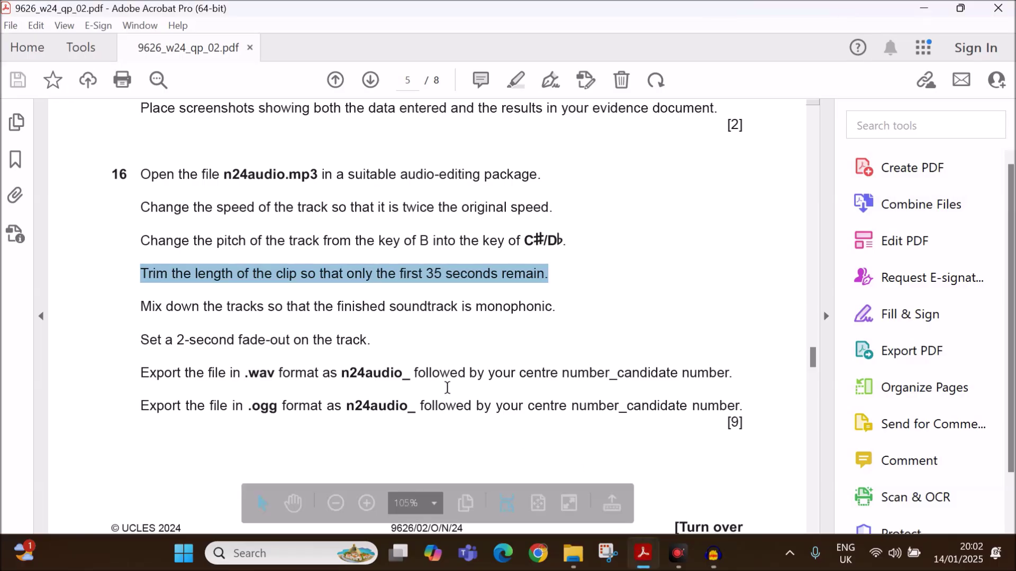
{"action": "scroll", "coordinate": [204, 315], "scroll_direction": "down", "scroll_amount": 1}
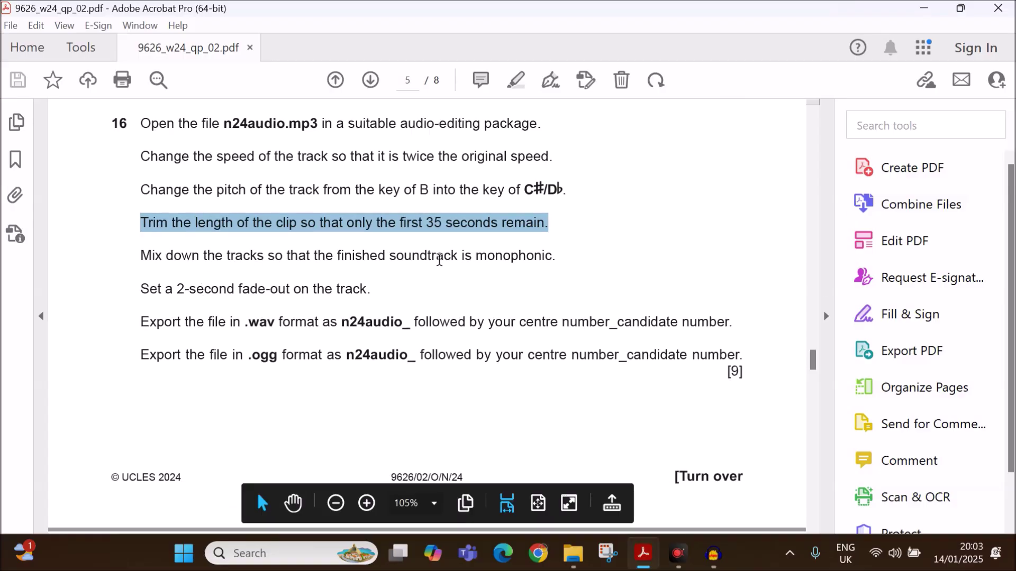
{"action": "left_click", "coordinate": [712, 554]}
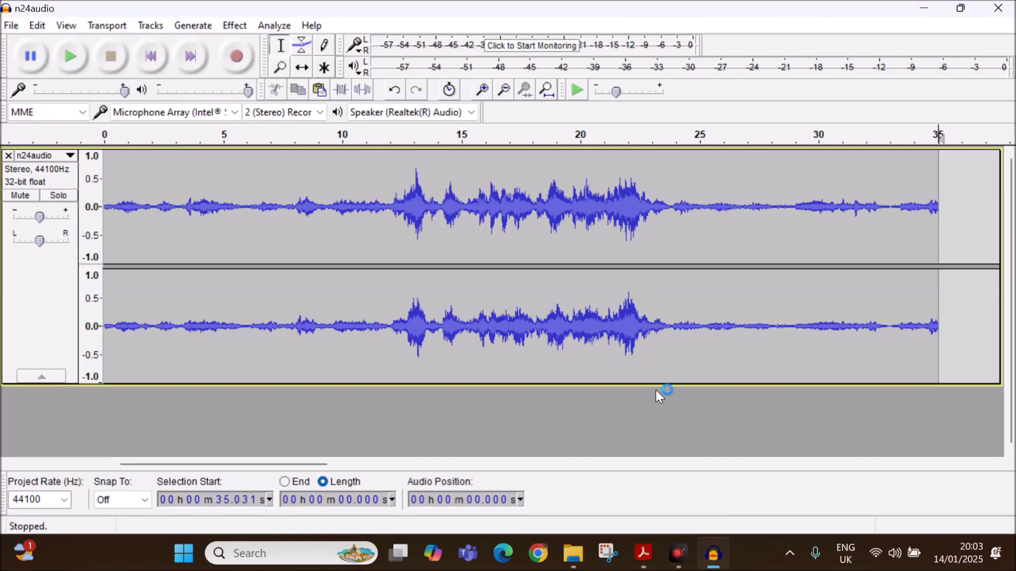
{"action": "left_click", "coordinate": [579, 318]}
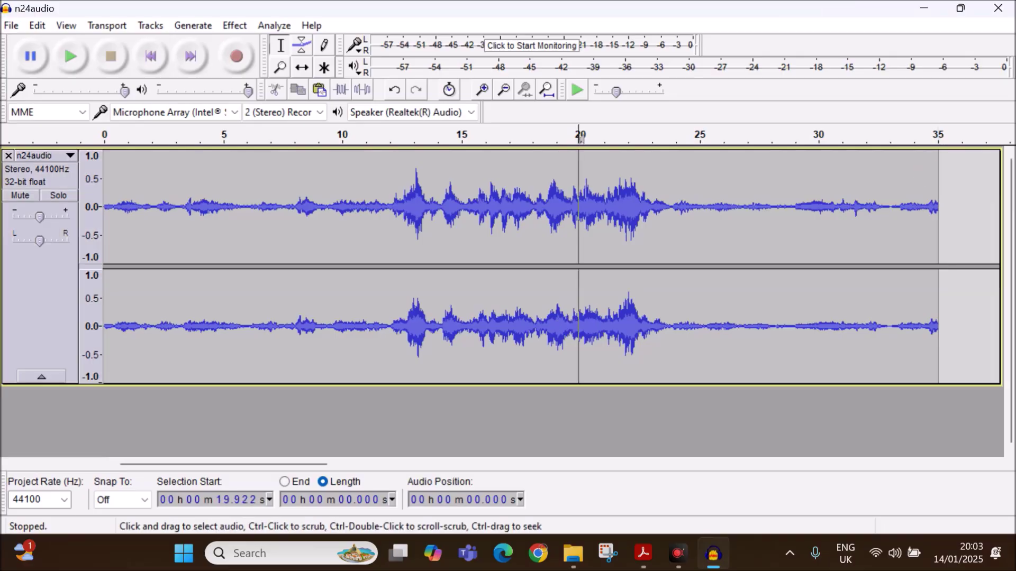
{"action": "key", "text": "ctrl+a"}
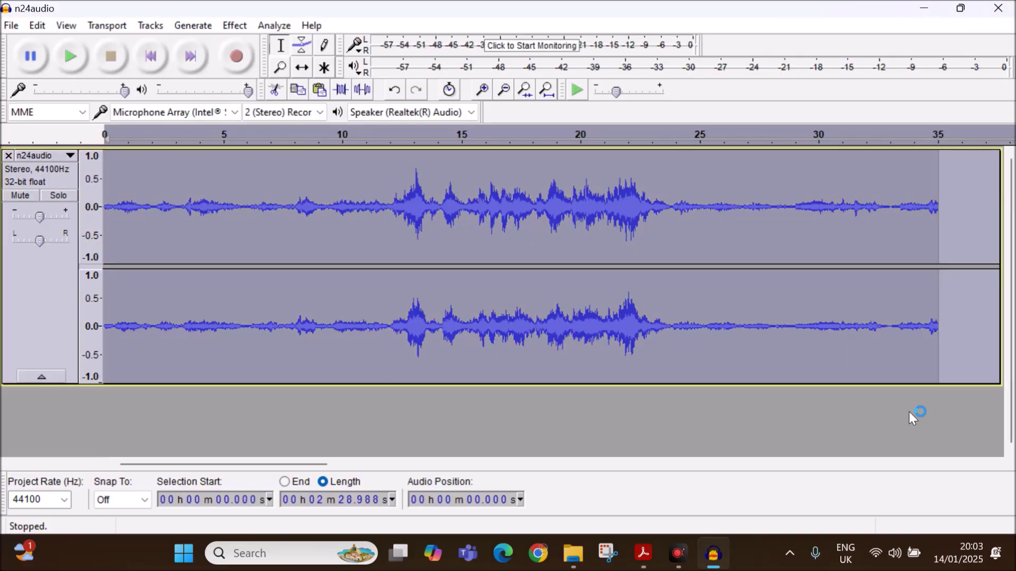
{"action": "left_click", "coordinate": [909, 412]}
{"action": "left_click_drag", "start_coordinate": [938, 327], "coordinate": [99, 298]}
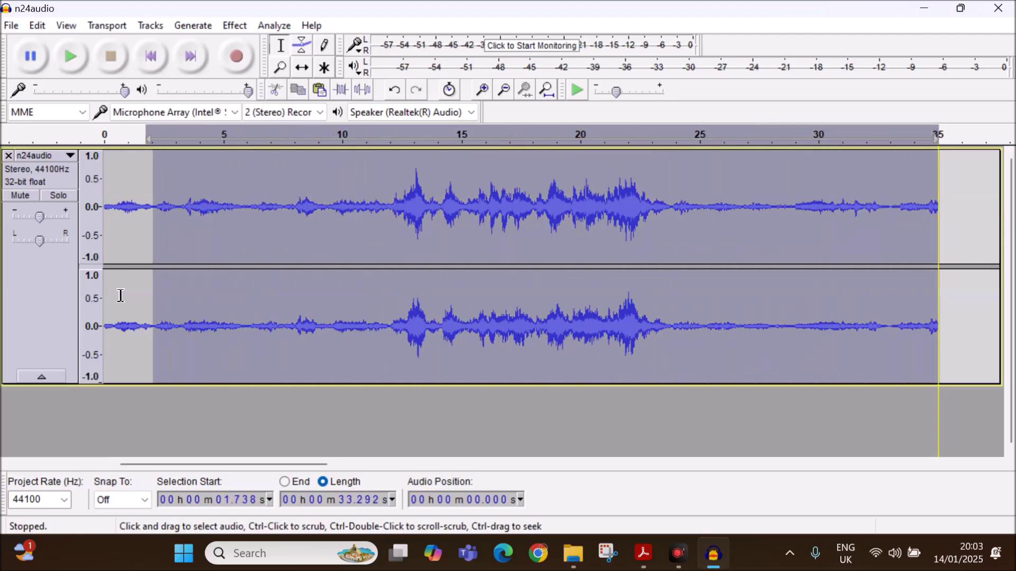
- Convert the stereo track to mono with Stereo Track to Mono
{"action": "left_click", "coordinate": [148, 25]}
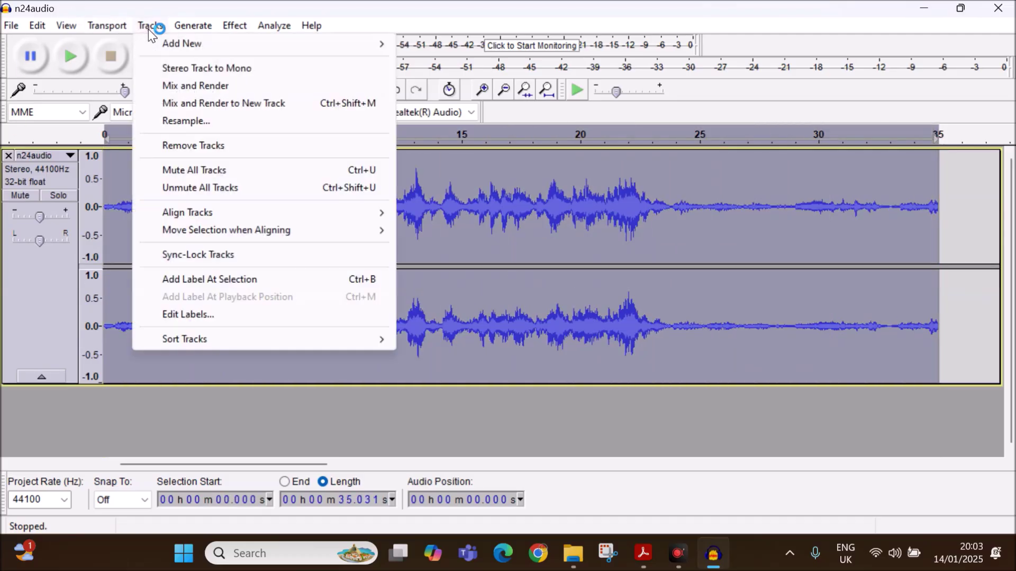
{"action": "left_click", "coordinate": [182, 68]}
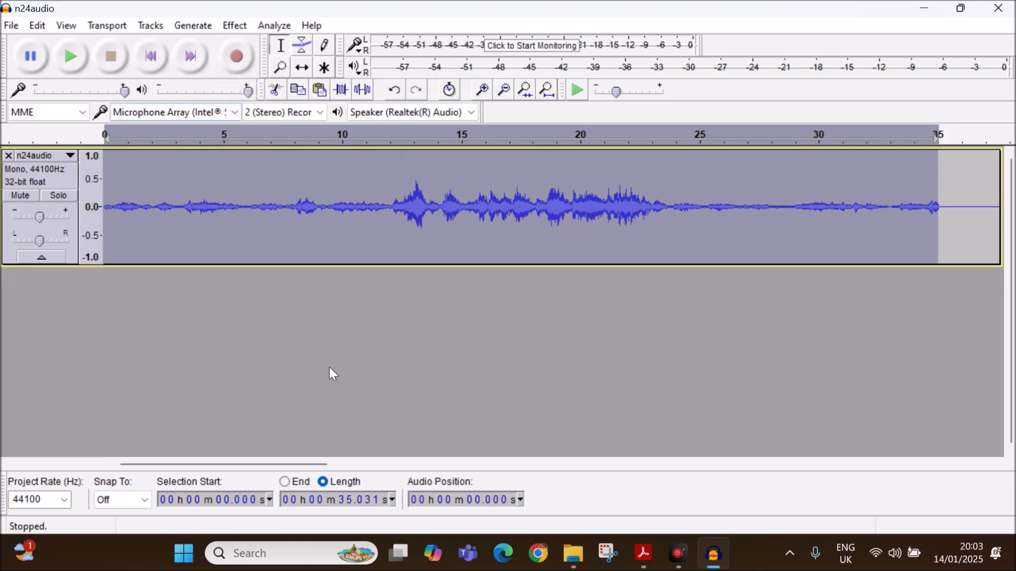
{"action": "mouse_move", "coordinate": [222, 464]}
{"action": "mouse_move", "coordinate": [307, 463]}
{"action": "left_mouse_down"}
{"action": "mouse_move", "coordinate": [474, 459]}
{"action": "mouse_move", "coordinate": [193, 428]}
{"action": "left_mouse_up"}
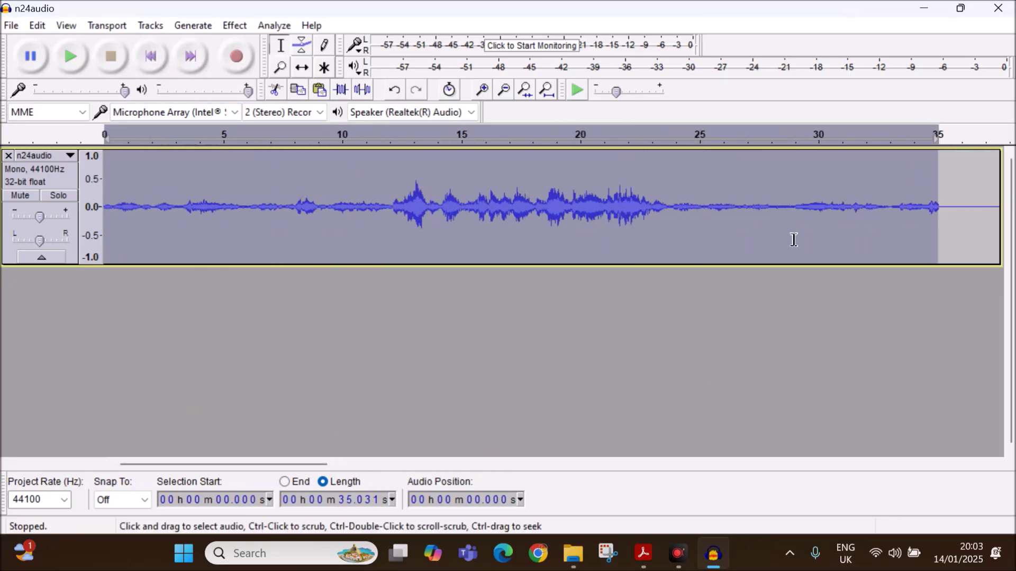
{"action": "left_click", "coordinate": [341, 89]}
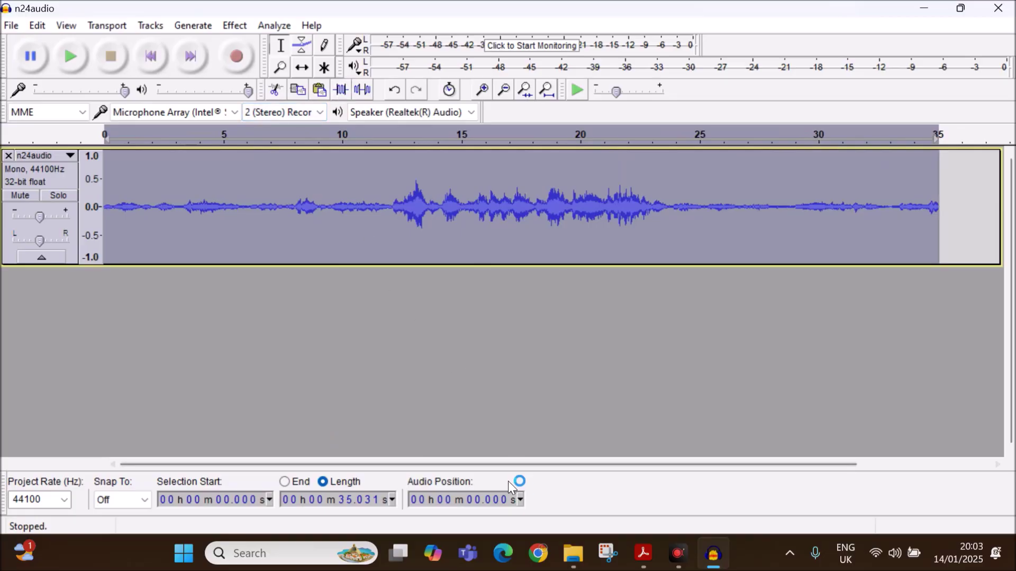
- Highlight the 2-second fade-out instruction in the exam paper
{"action": "left_click", "coordinate": [639, 551]}
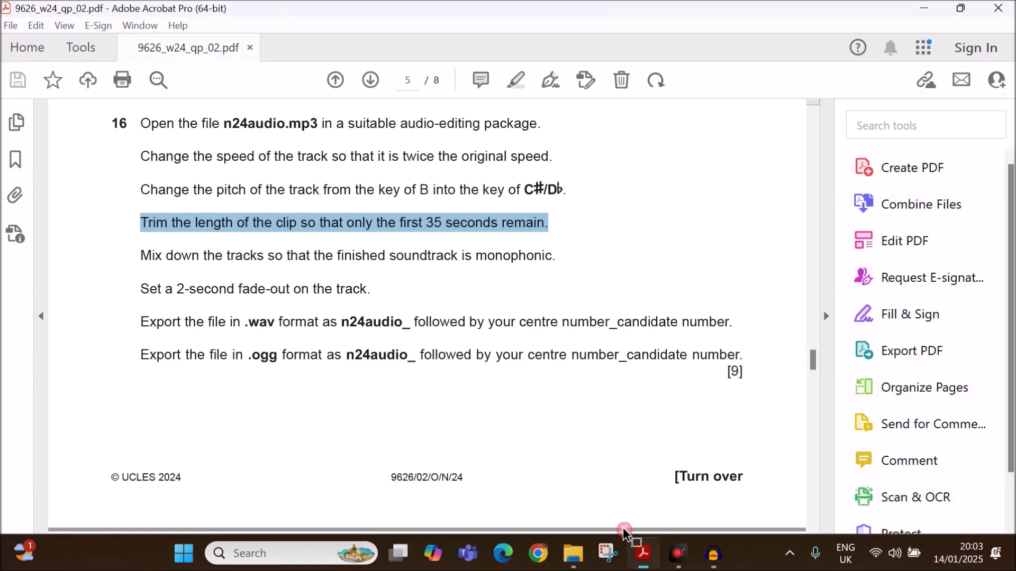
{"action": "left_click", "coordinate": [397, 290]}
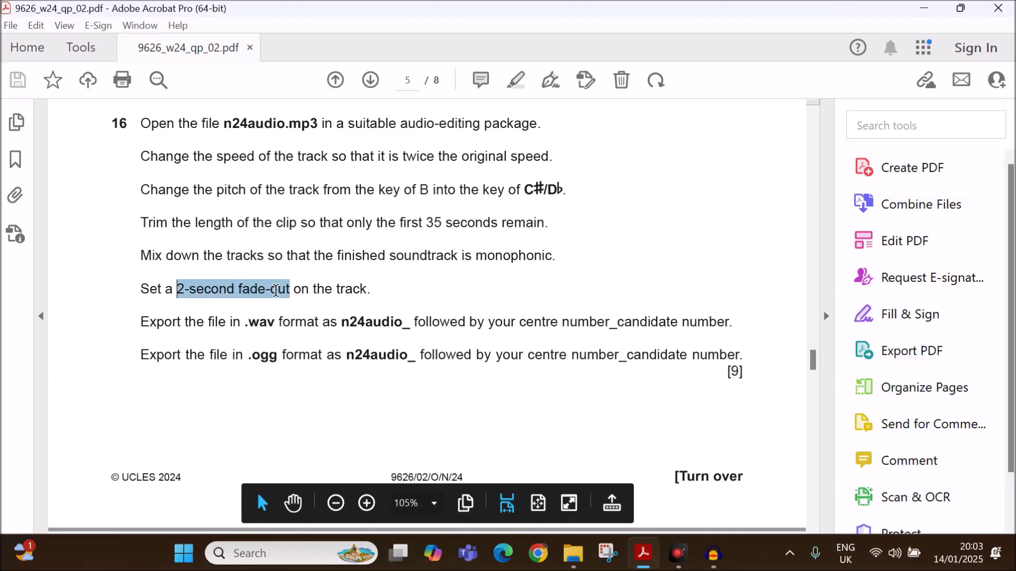
{"action": "left_click_drag", "start_coordinate": [176, 289], "coordinate": [371, 290]}
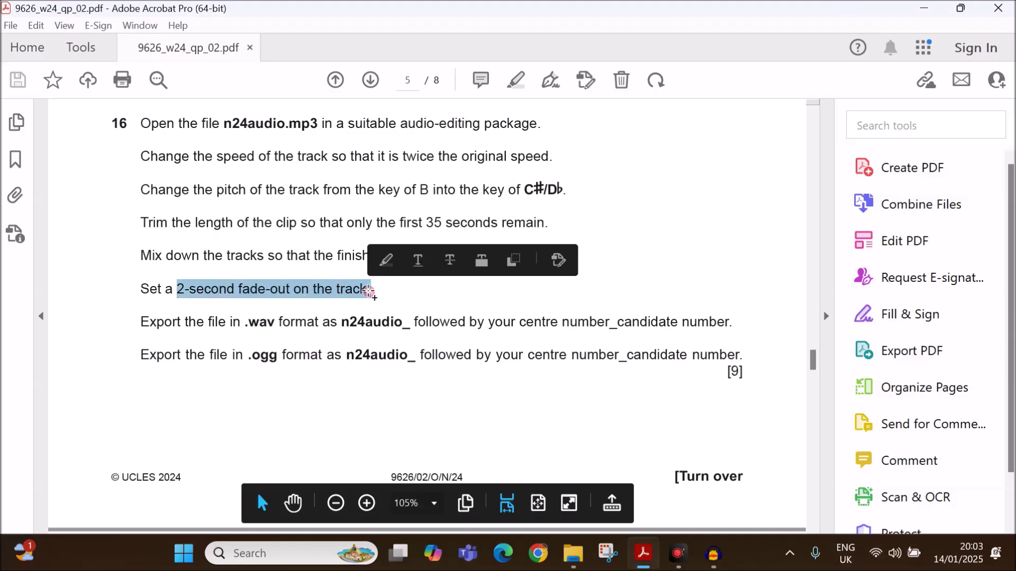
{"action": "left_click", "coordinate": [711, 554]}
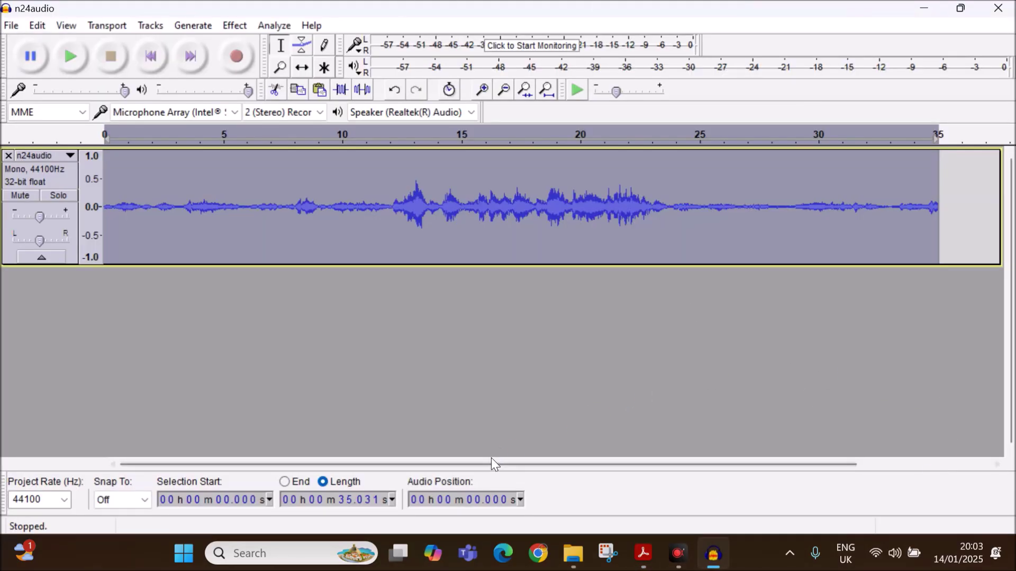
{"action": "left_click_drag", "start_coordinate": [491, 464], "coordinate": [627, 463]}
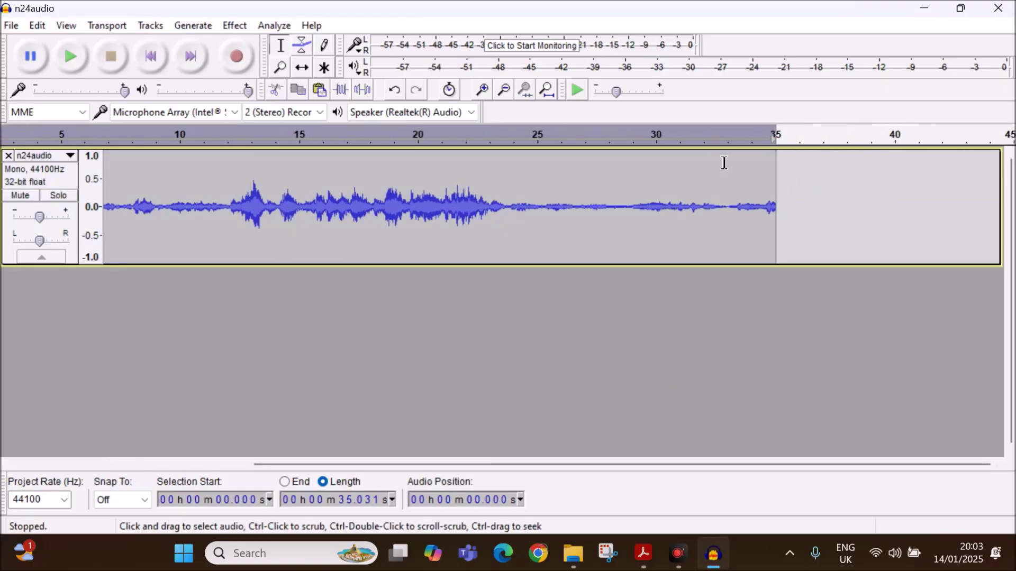
- Apply Fade Out to the final 2 seconds, about 33–35 s
{"action": "left_click_drag", "start_coordinate": [729, 164], "coordinate": [773, 172]}
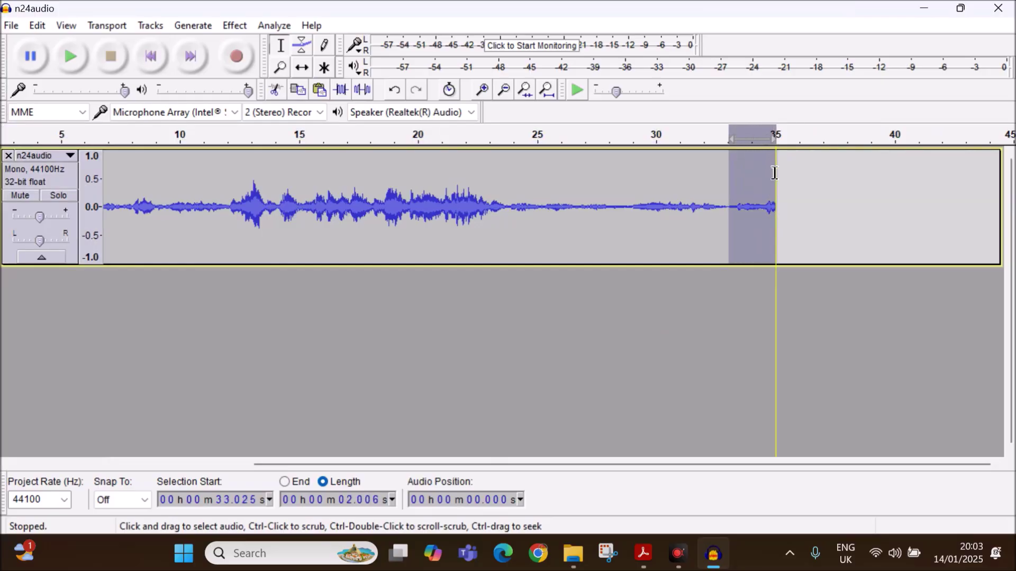
{"action": "left_click", "coordinate": [234, 26]}
{"action": "left_click", "coordinate": [320, 279]}
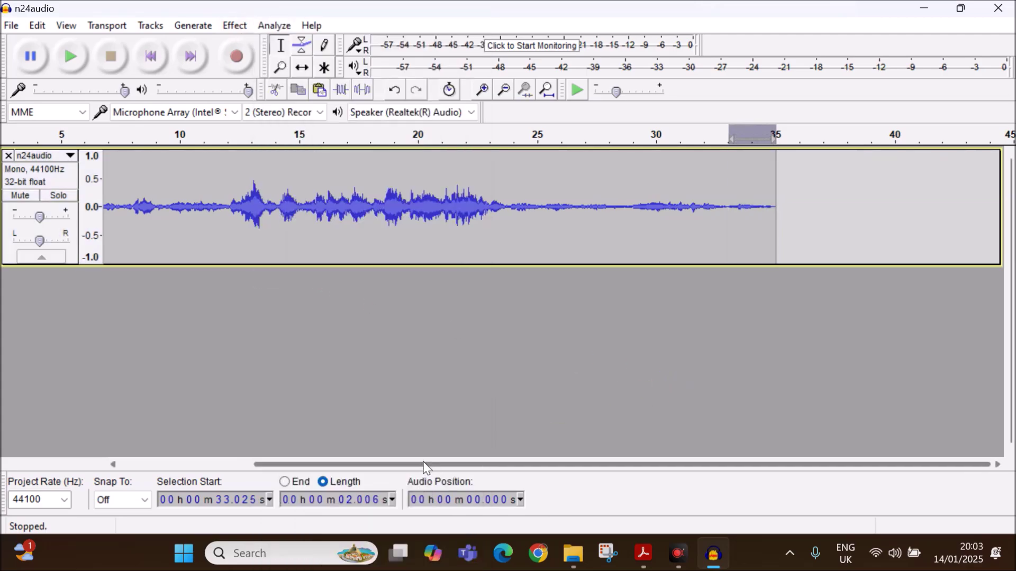
{"action": "left_click_drag", "start_coordinate": [424, 465], "coordinate": [258, 481]}
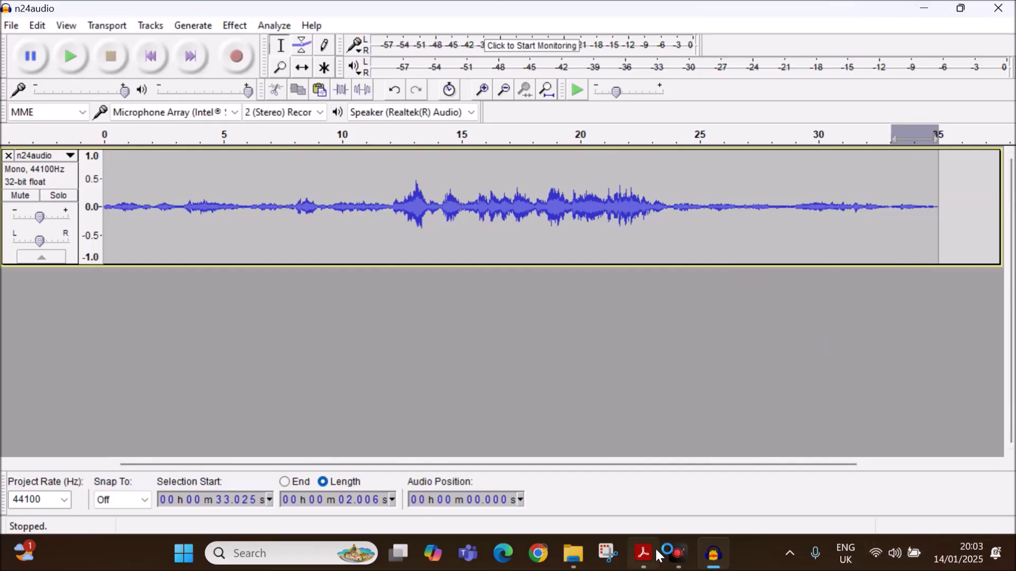
- Clear the fade-out highlight in the exam paper and return to Audacity
{"action": "left_click", "coordinate": [638, 551]}
{"action": "left_click", "coordinate": [238, 338]}
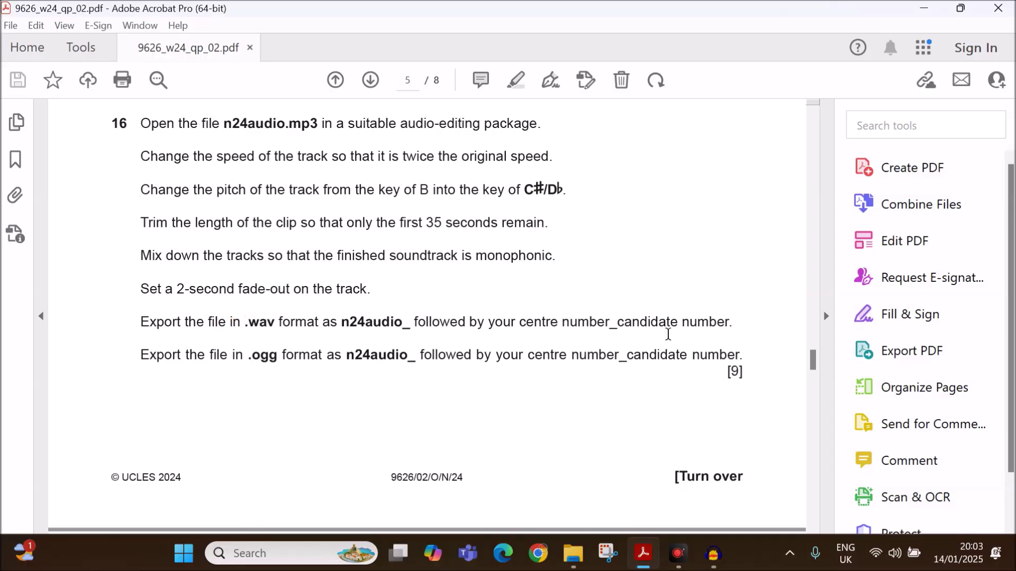
{"action": "left_click", "coordinate": [711, 553]}
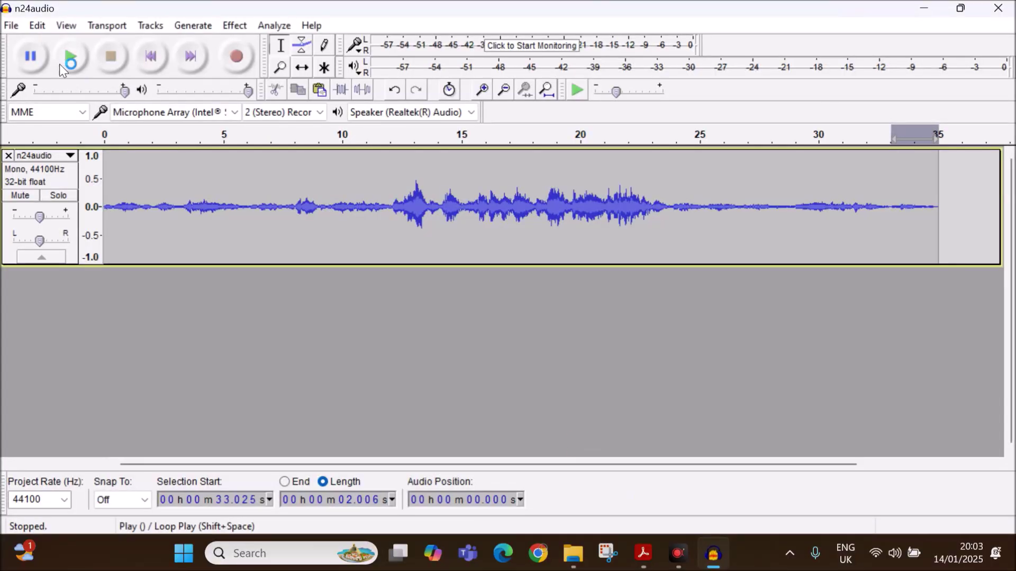
- Export the whole track to Desktop > N24 P2 and show the format list
{"action": "left_click", "coordinate": [13, 26]}
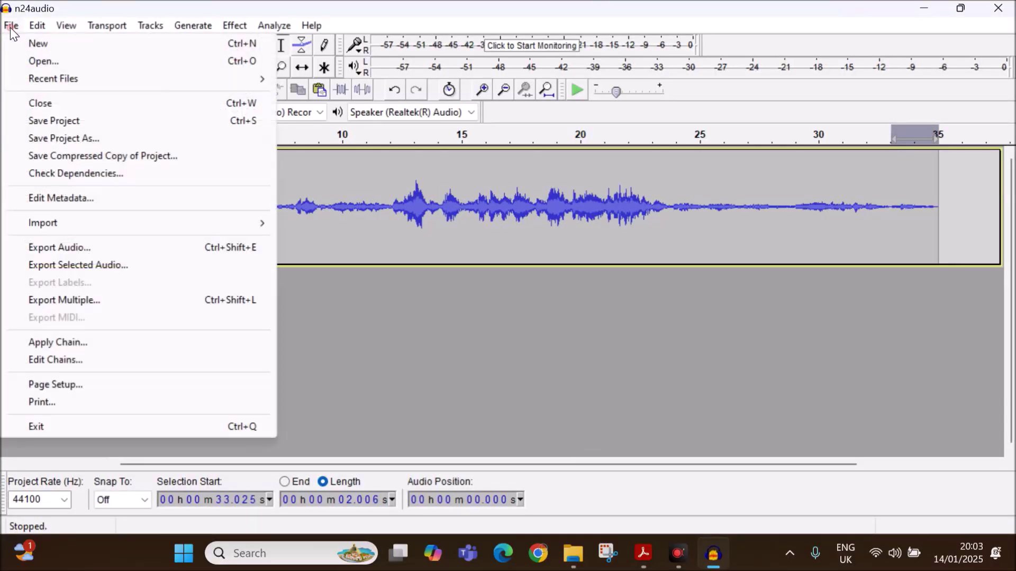
{"action": "left_click", "coordinate": [388, 333]}
{"action": "left_click", "coordinate": [256, 231]}
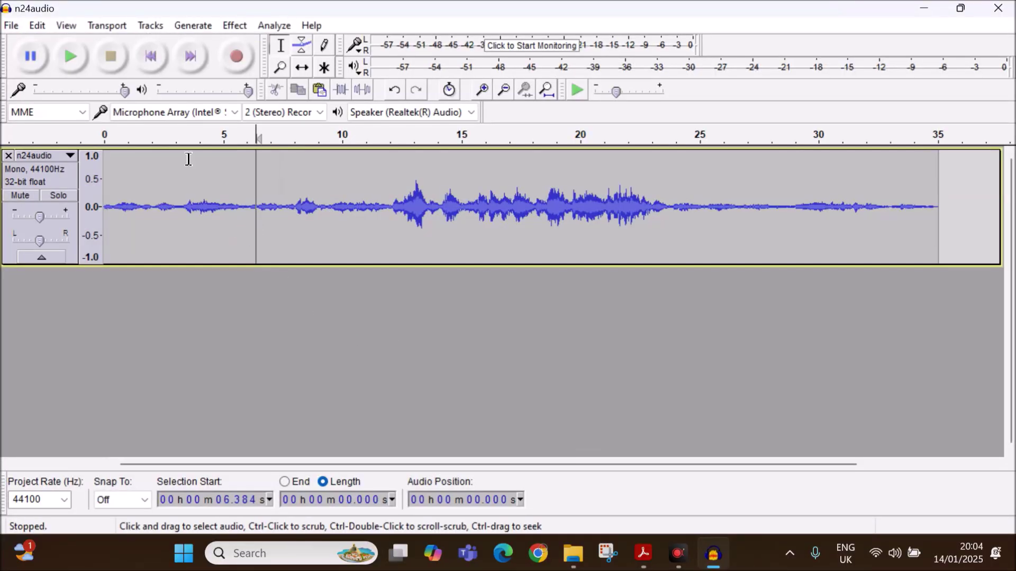
{"action": "left_click", "coordinate": [12, 25]}
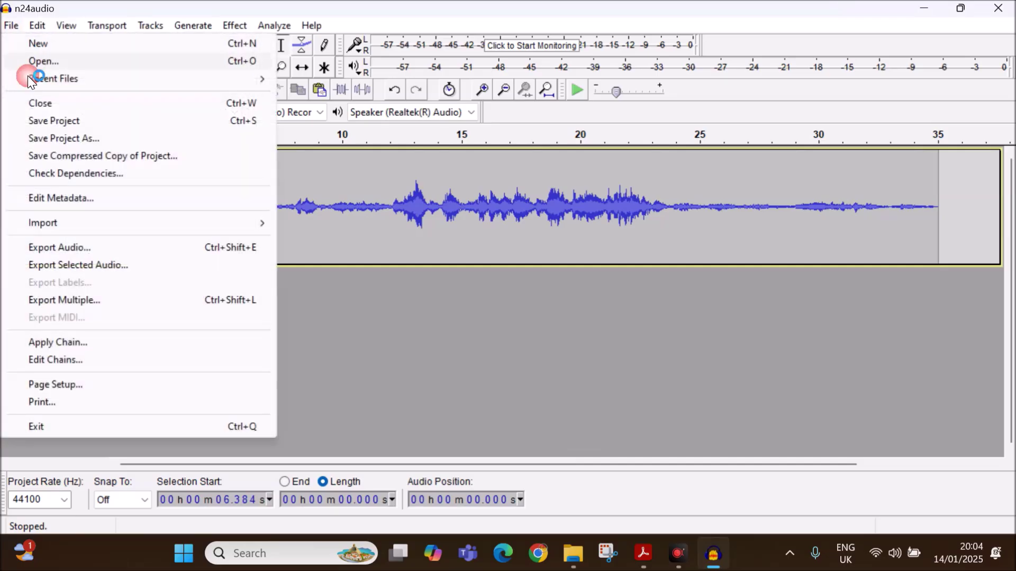
{"action": "left_click", "coordinate": [79, 247]}
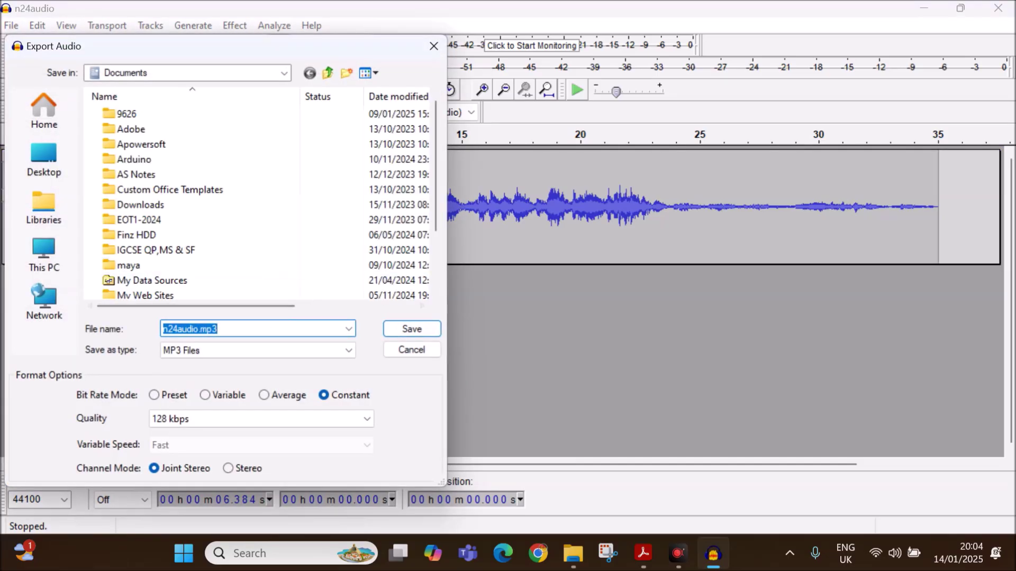
{"action": "left_click", "coordinate": [40, 172]}
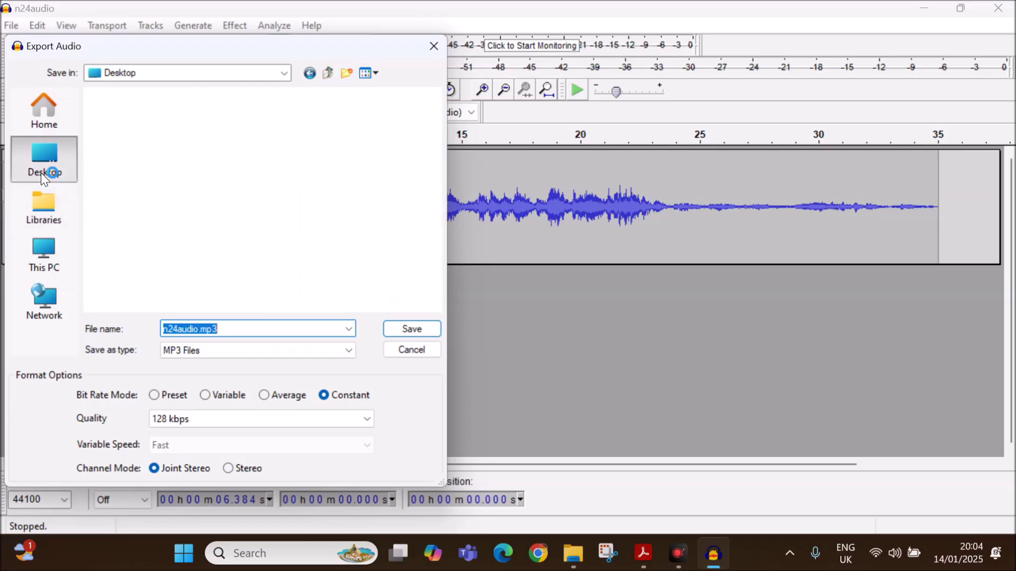
{"action": "scroll", "coordinate": [156, 226], "scroll_direction": "down", "scroll_amount": 2}
{"action": "scroll", "coordinate": [157, 231], "scroll_direction": "down", "scroll_amount": 3}
{"action": "scroll", "coordinate": [156, 234], "scroll_direction": "down", "scroll_amount": 4}
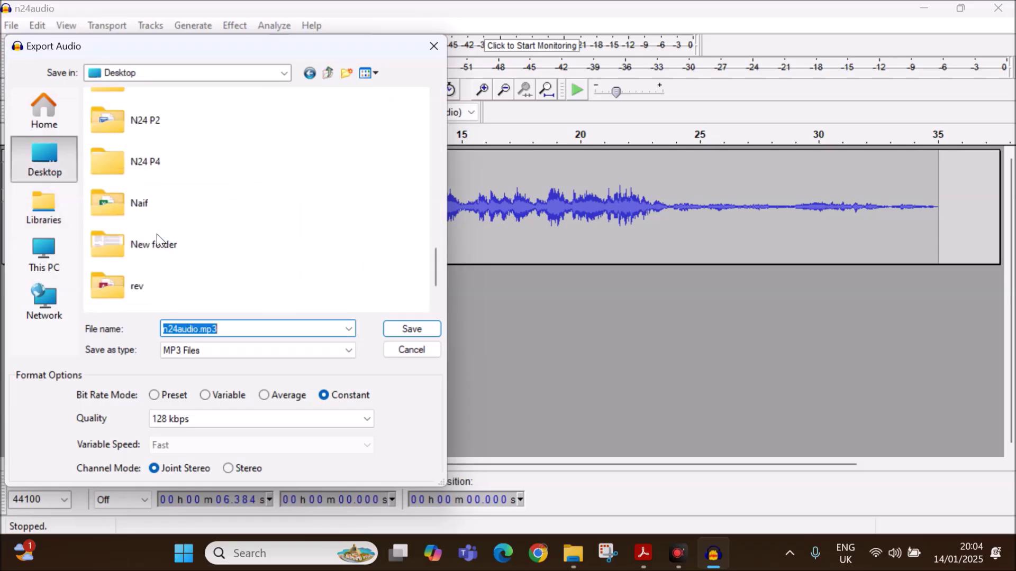
{"action": "scroll", "coordinate": [156, 234], "scroll_direction": "down", "scroll_amount": 1}
{"action": "scroll", "coordinate": [157, 234], "scroll_direction": "up", "scroll_amount": 3}
{"action": "double_click", "coordinate": [173, 263]}
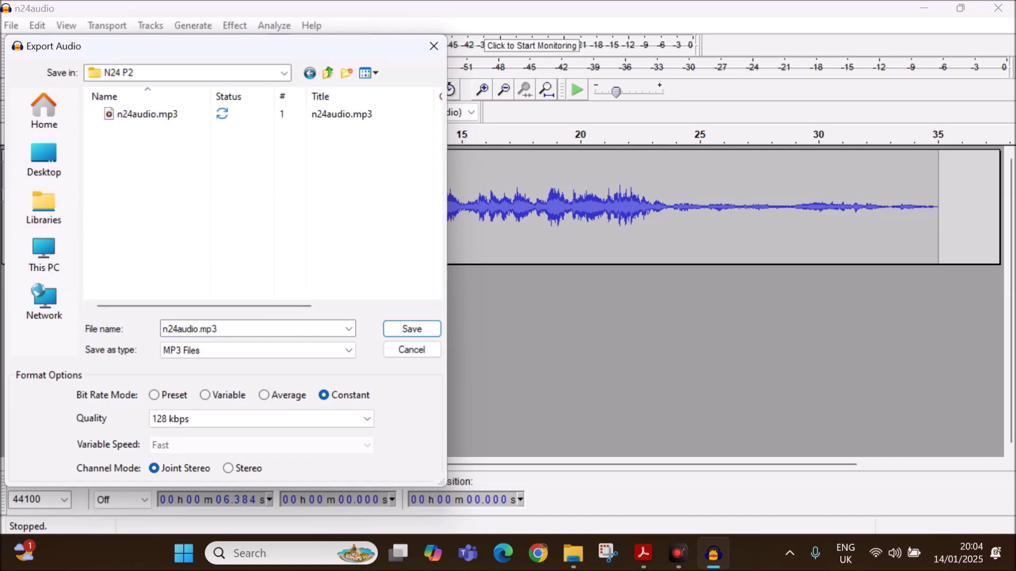
{"action": "left_click", "coordinate": [230, 351]}
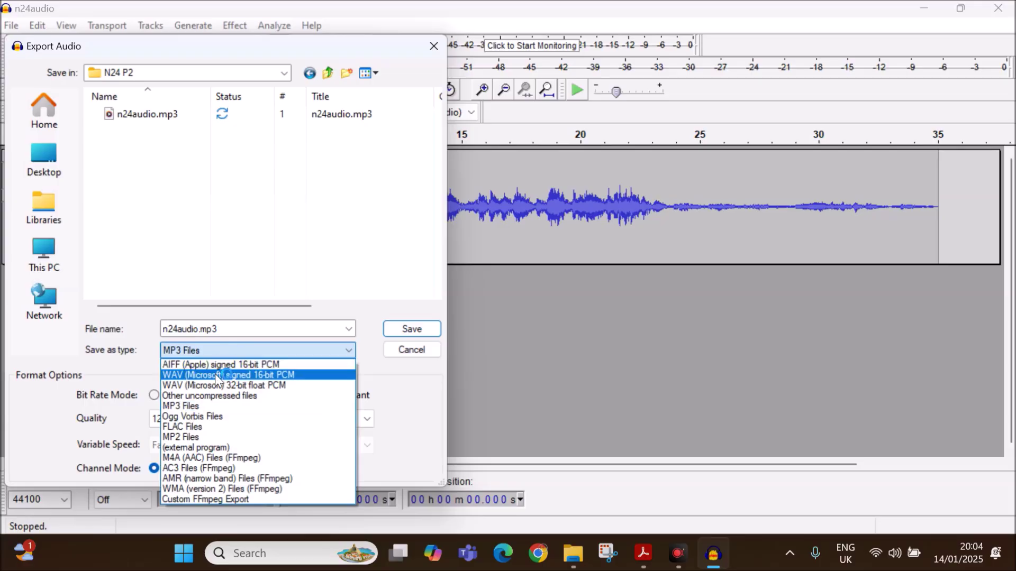
- Save the export as a signed 16-bit WAV named n24audio_ZZ123_1234.wav
{"action": "left_click", "coordinate": [214, 375]}
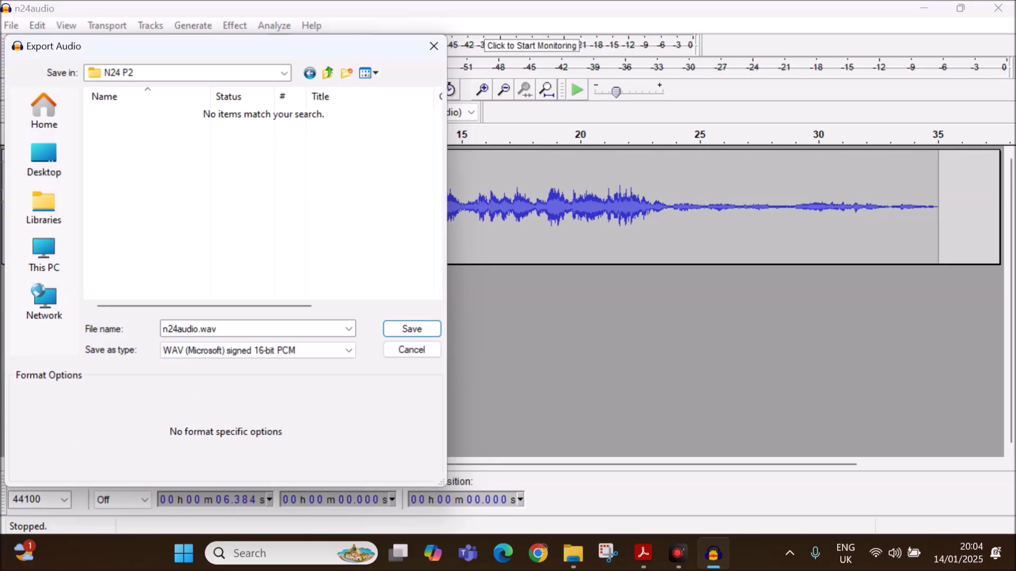
{"action": "left_click", "coordinate": [182, 329]}
{"action": "left_click", "coordinate": [201, 329]}
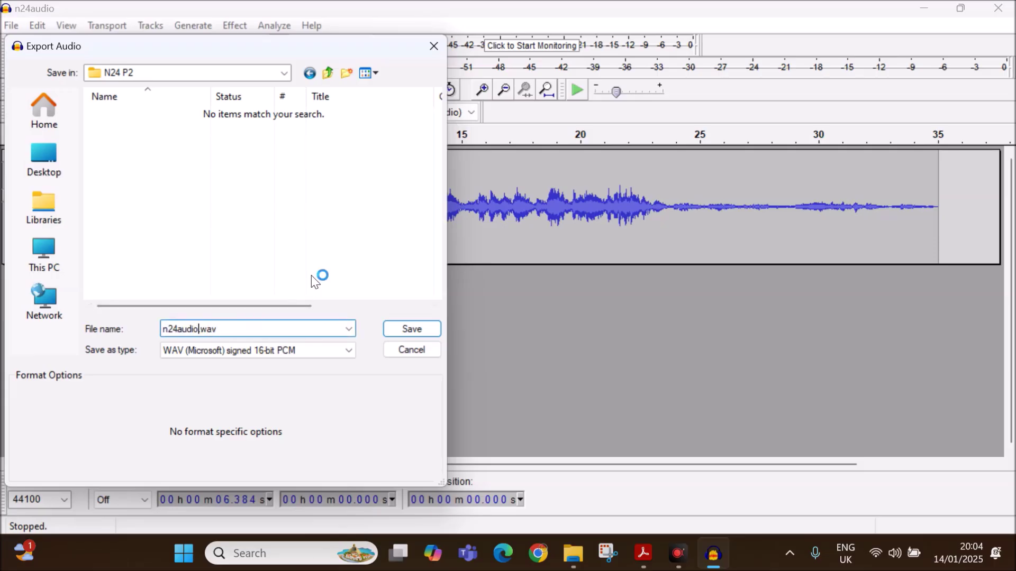
{"action": "key", "text": "Delete"}
{"action": "type", "text": "_ZZ"}
{"action": "type", "text": "123"}
{"action": "key", "text": "Delete"}
{"action": "type", "text": "_"}
{"action": "type", "text": "123"}
{"action": "type", "text": "4"}
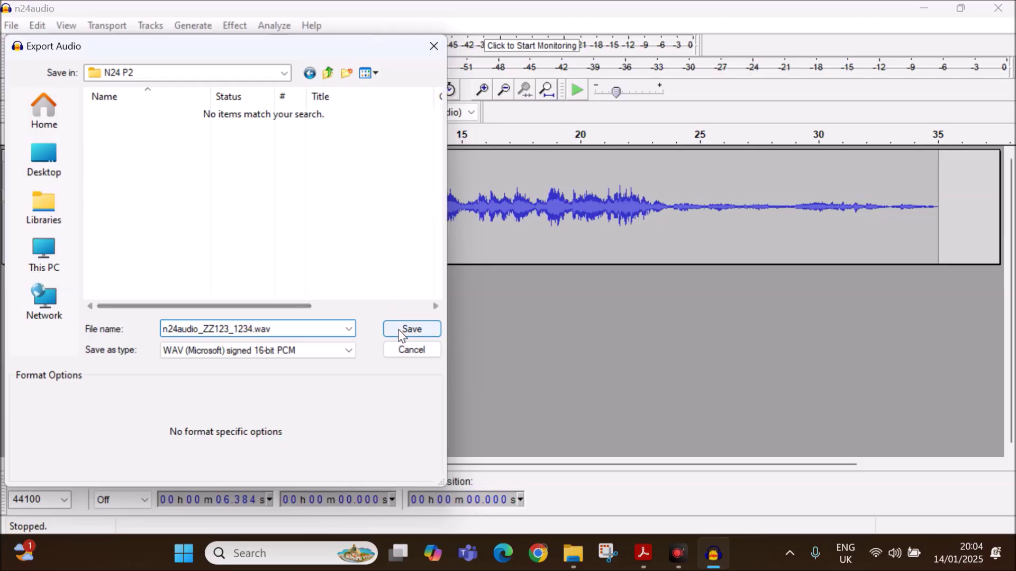
{"action": "left_click", "coordinate": [401, 336]}
- Confirm the WAV metadata and start a second audio export
{"action": "left_click", "coordinate": [592, 422]}
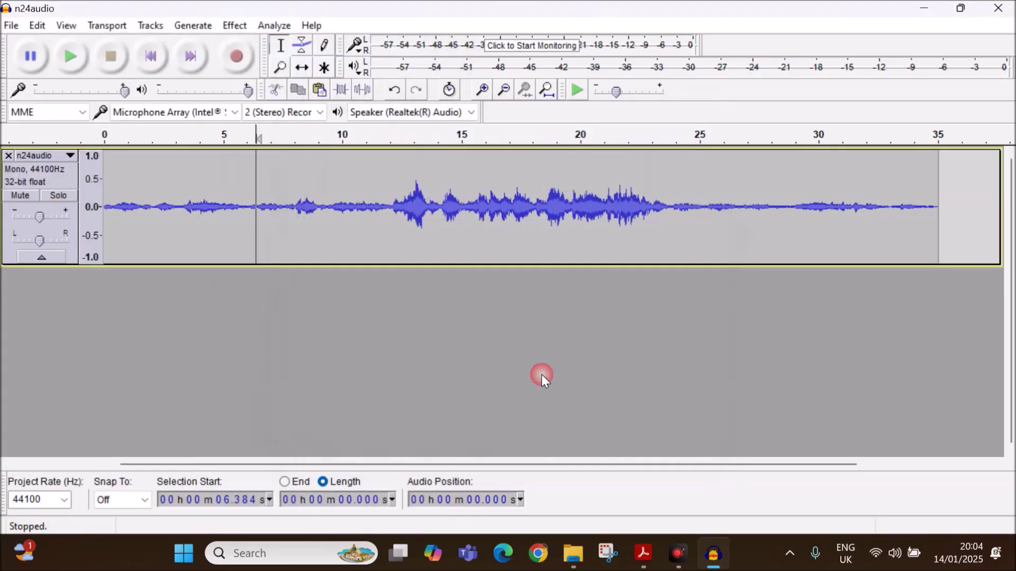
{"action": "left_click", "coordinate": [12, 25]}
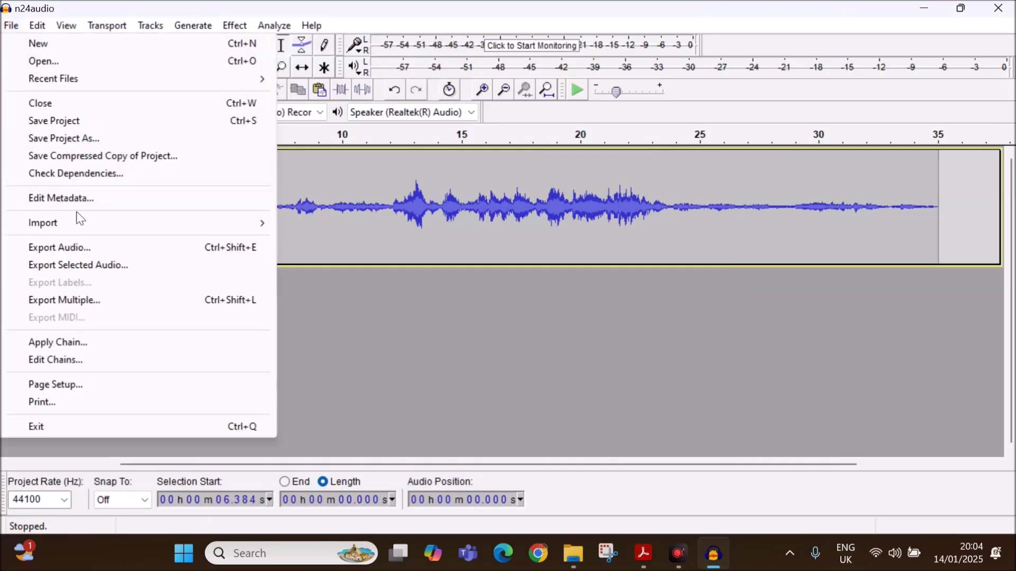
{"action": "left_click", "coordinate": [70, 248]}
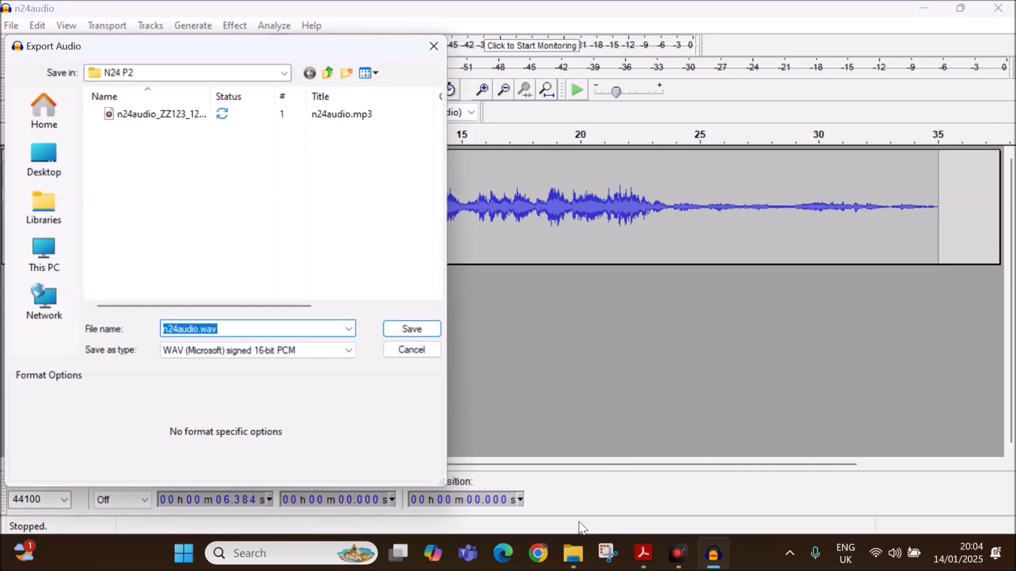
- Recheck the task in the exam paper and show the export format list
{"action": "left_click", "coordinate": [644, 552]}
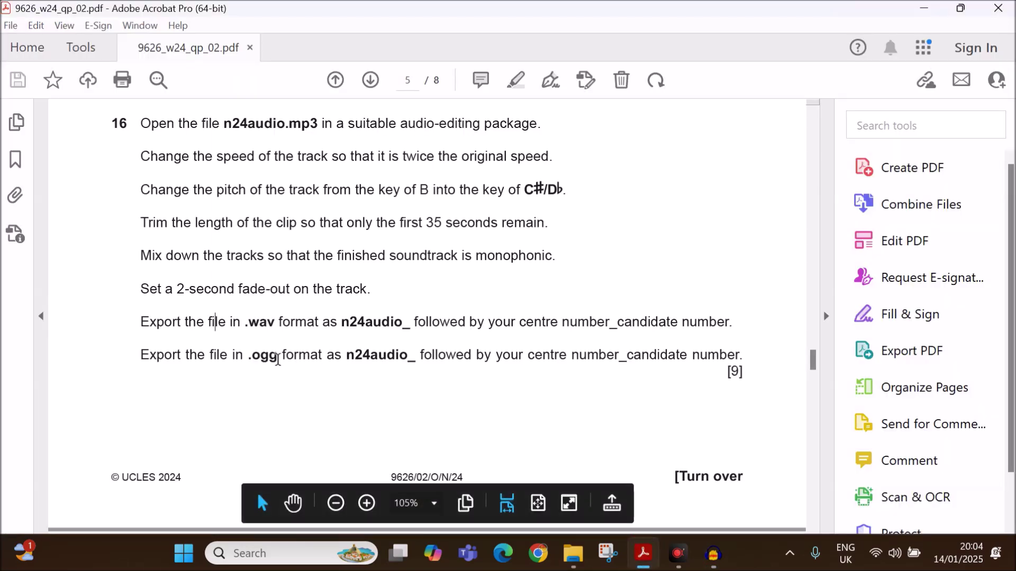
{"action": "left_click", "coordinate": [712, 553]}
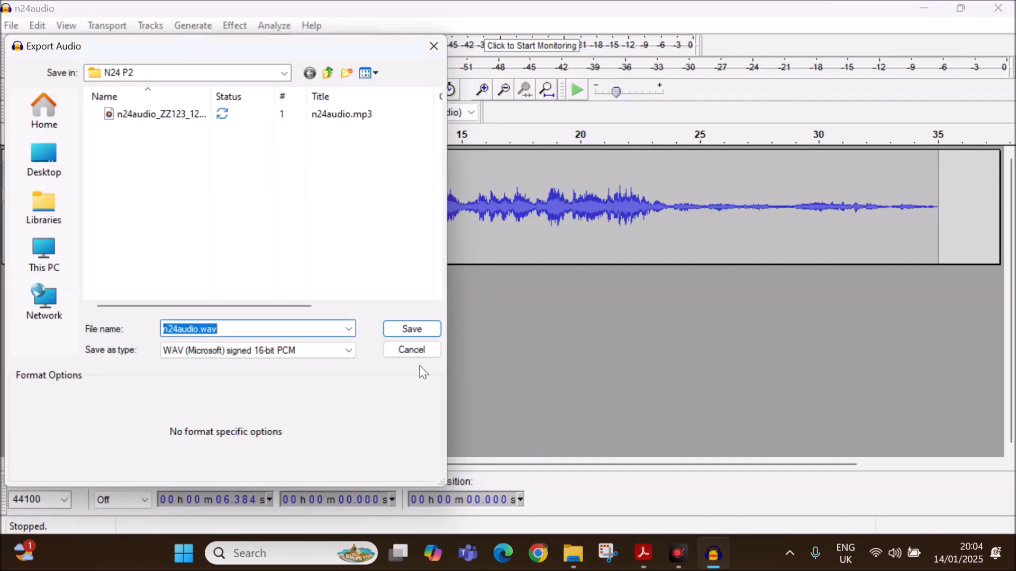
{"action": "left_click", "coordinate": [221, 353]}
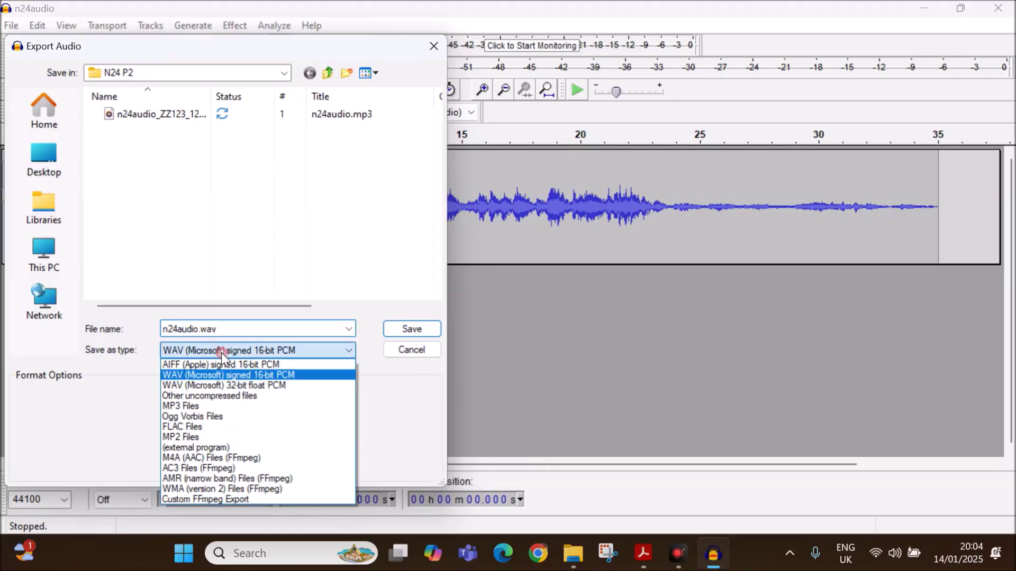
- Choose Ogg Vorbis format and name the export n24audio_ZZ123_1234.ogg
{"action": "left_click", "coordinate": [216, 418]}
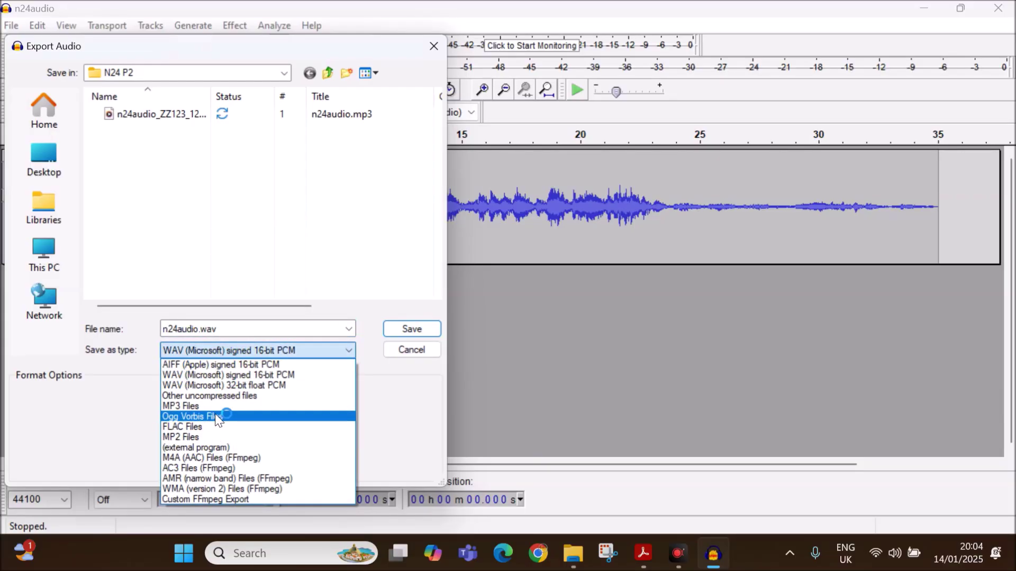
{"action": "left_click", "coordinate": [216, 418]}
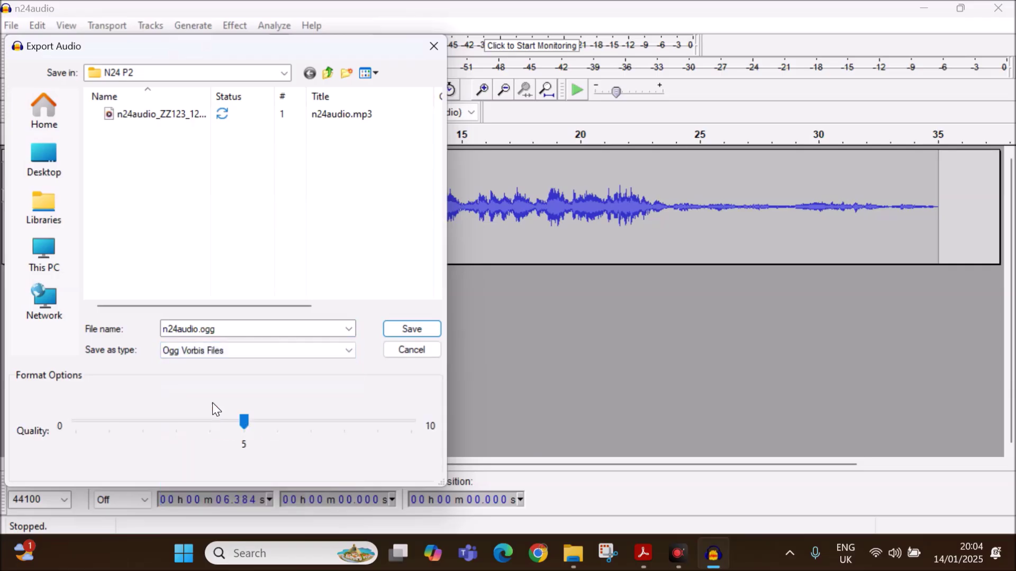
{"action": "left_click", "coordinate": [228, 329]}
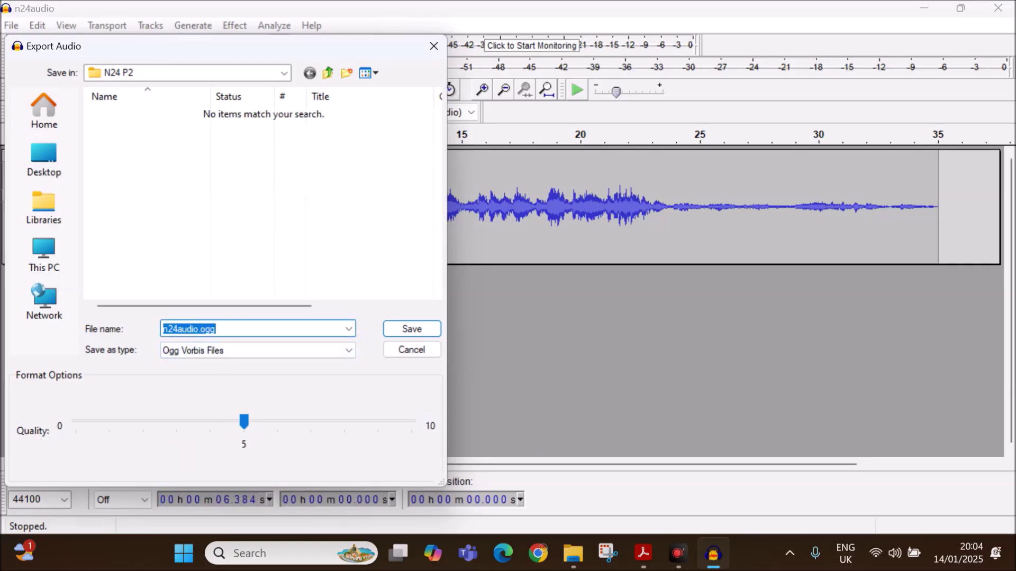
{"action": "left_click", "coordinate": [199, 328]}
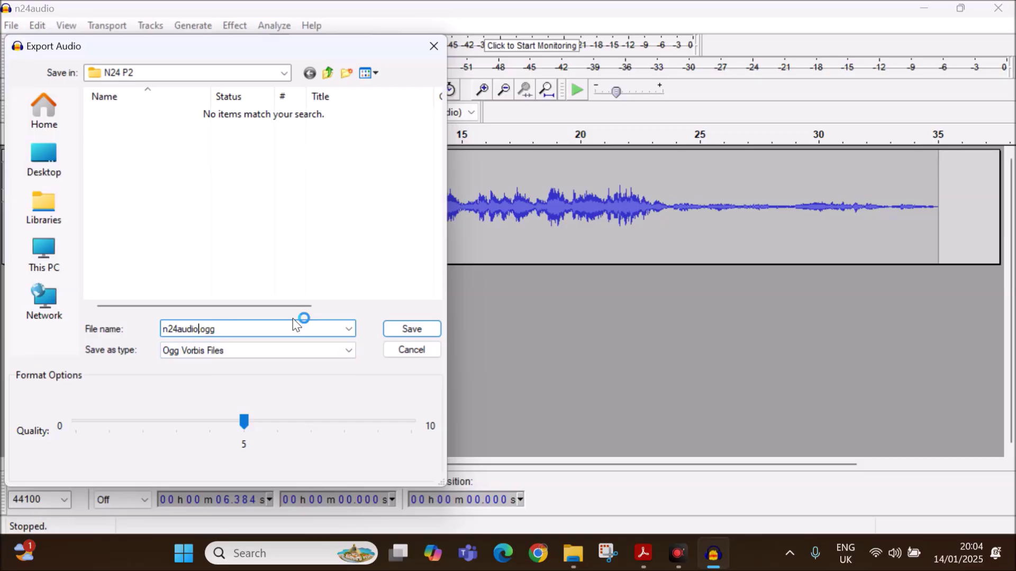
{"action": "type", "text": "_ZZ"}
{"action": "type", "text": "123"}
{"action": "type", "text": "_1234"}
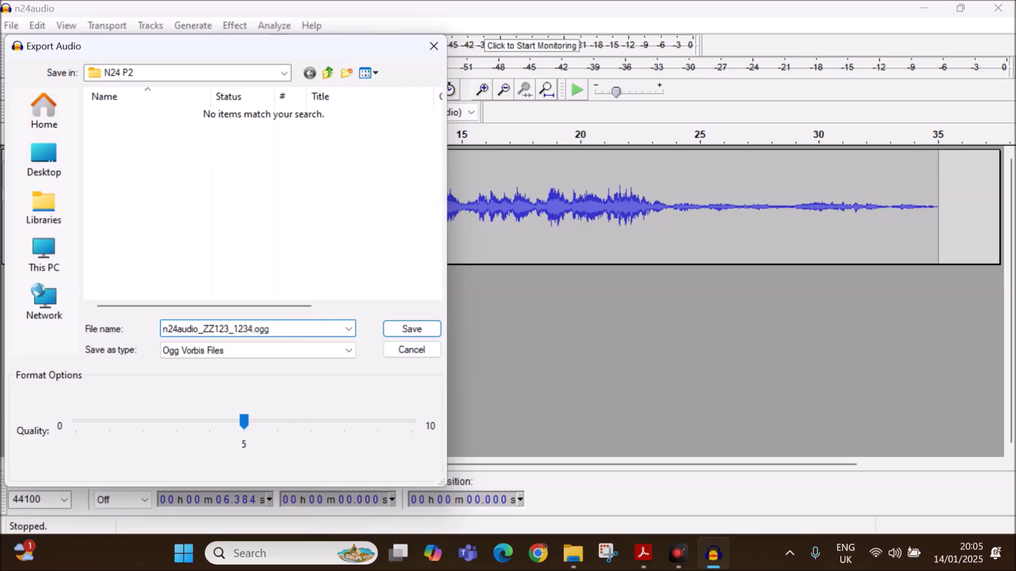
- Save the OGG into N24 P2, accept the metadata, then view the task PDF
{"action": "left_click", "coordinate": [418, 330]}
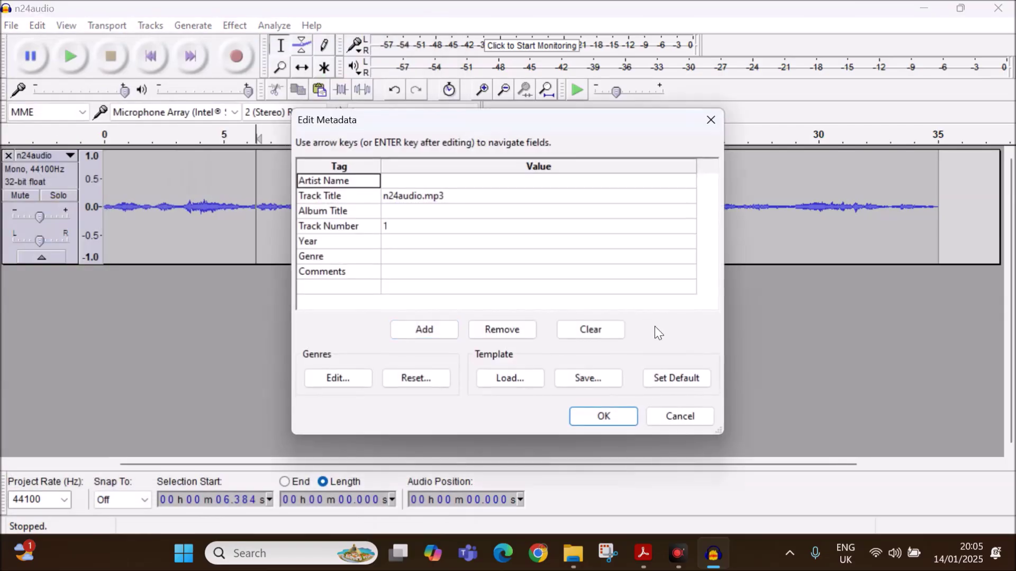
{"action": "left_click", "coordinate": [606, 419]}
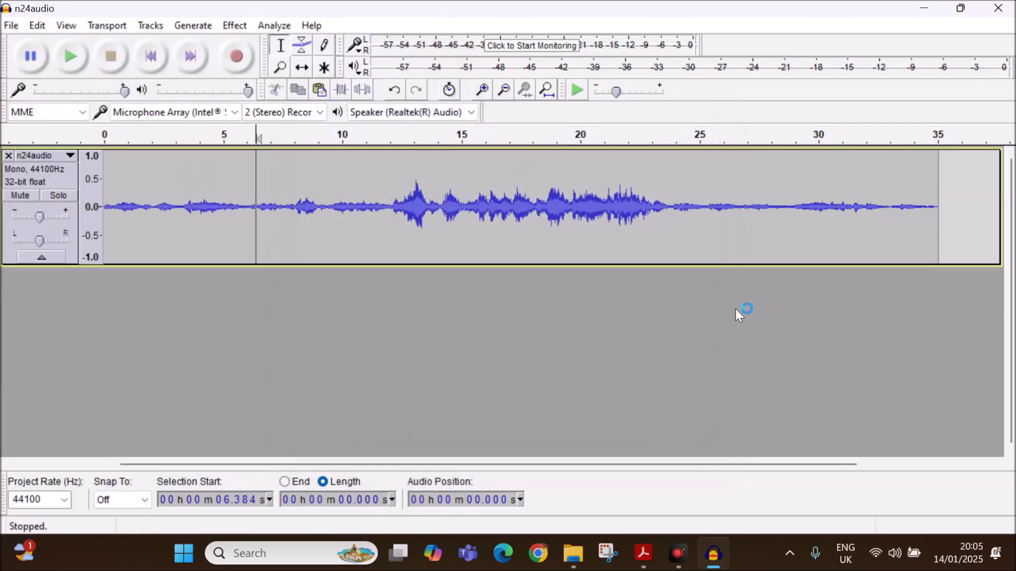
{"action": "left_click", "coordinate": [635, 558]}
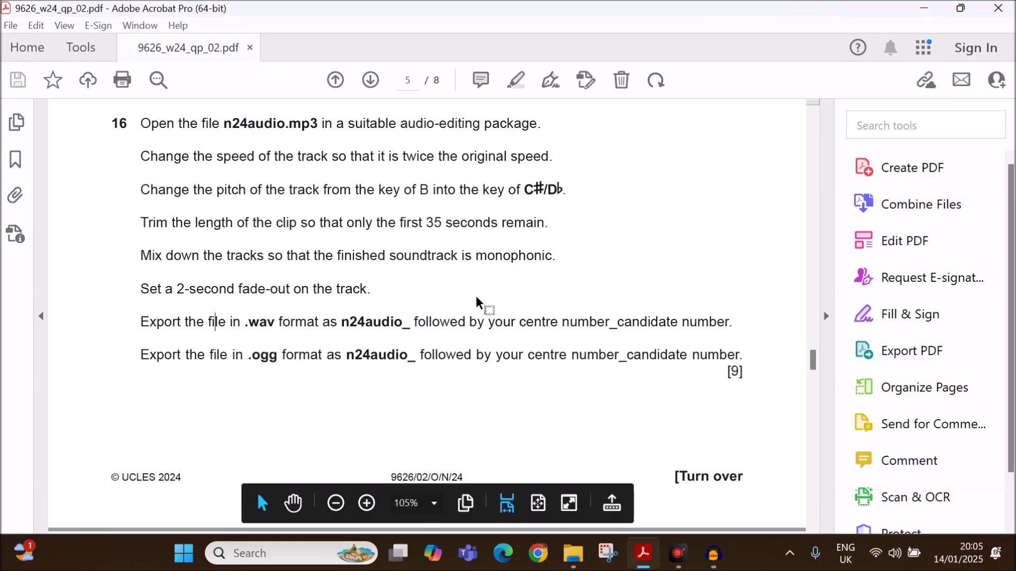
{"action": "scroll", "coordinate": [476, 302], "scroll_direction": "down", "scroll_amount": 1}
{"action": "scroll", "coordinate": [505, 381], "scroll_direction": "down", "scroll_amount": 1}
{"action": "scroll", "coordinate": [505, 381], "scroll_direction": "up", "scroll_amount": 2}
{"action": "scroll", "coordinate": [517, 400], "scroll_direction": "up", "scroll_amount": 2}
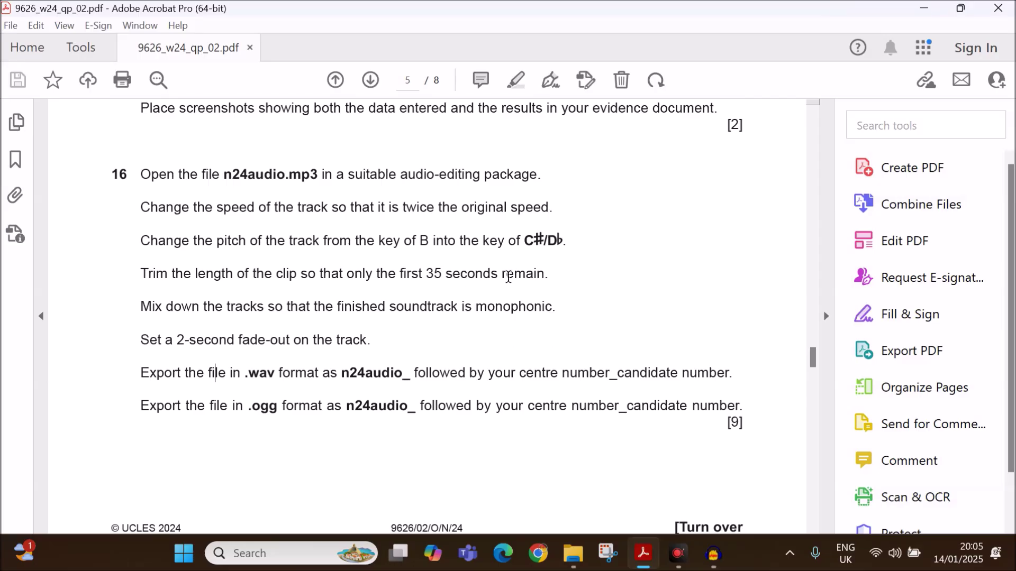
{"action": "left_click", "coordinate": [713, 552]}
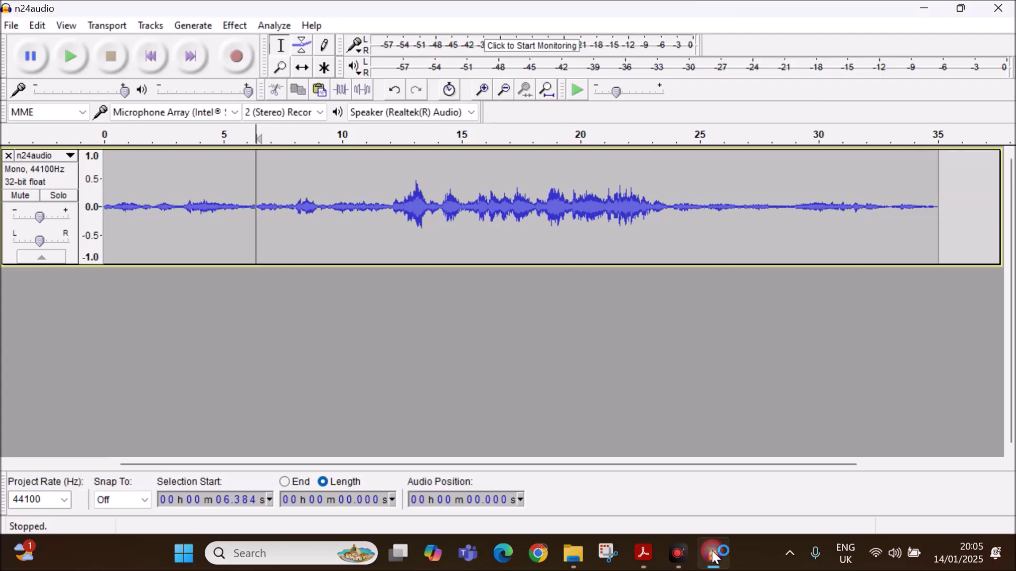